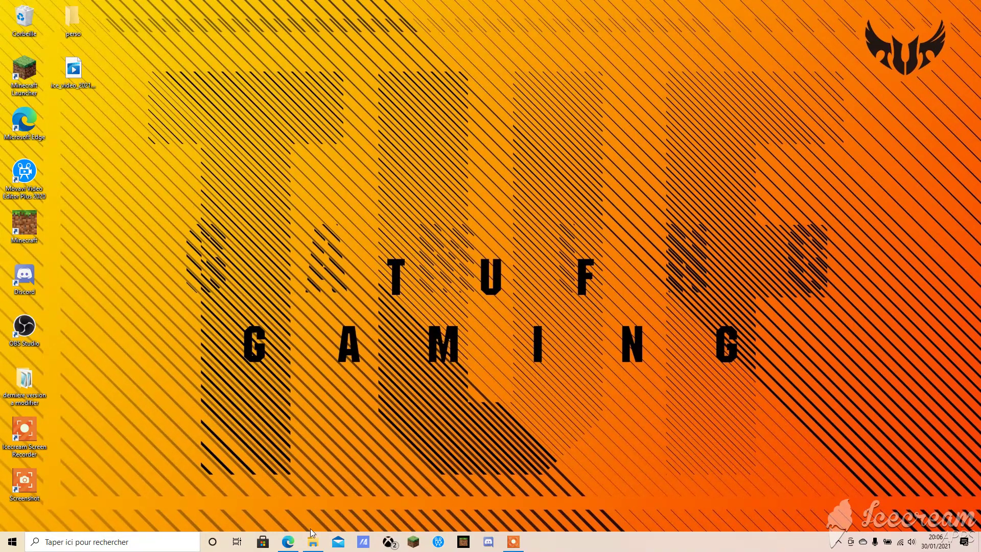
Open the personal profile folder inside Users on the OS (C:) drive
{"action": "mouse_move", "coordinate": [311, 546]}
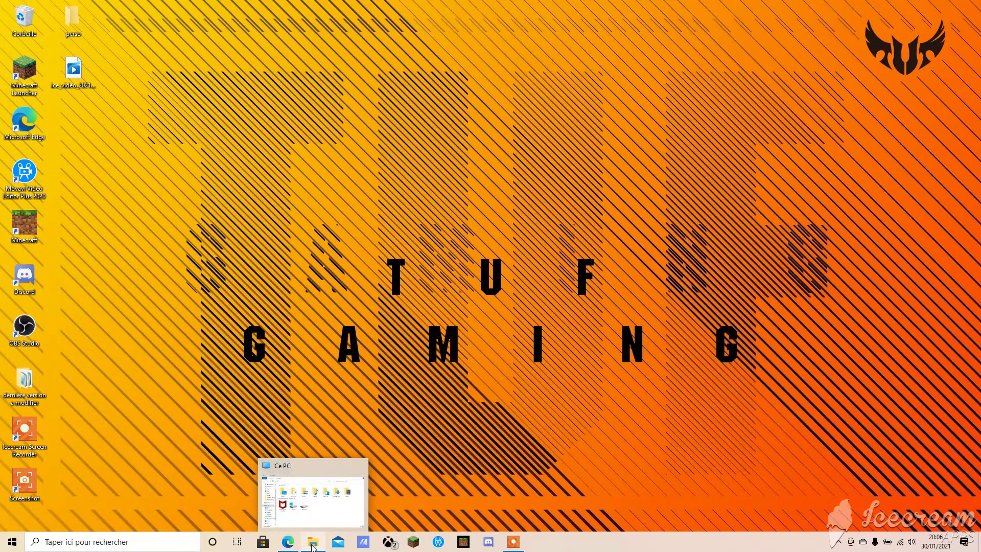
{"action": "left_click", "coordinate": [312, 543]}
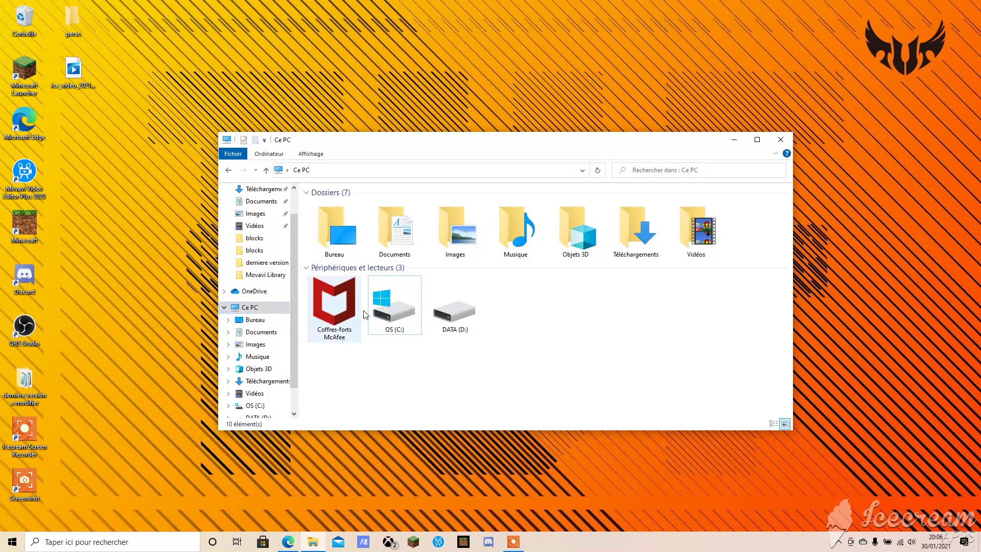
{"action": "double_click", "coordinate": [393, 311]}
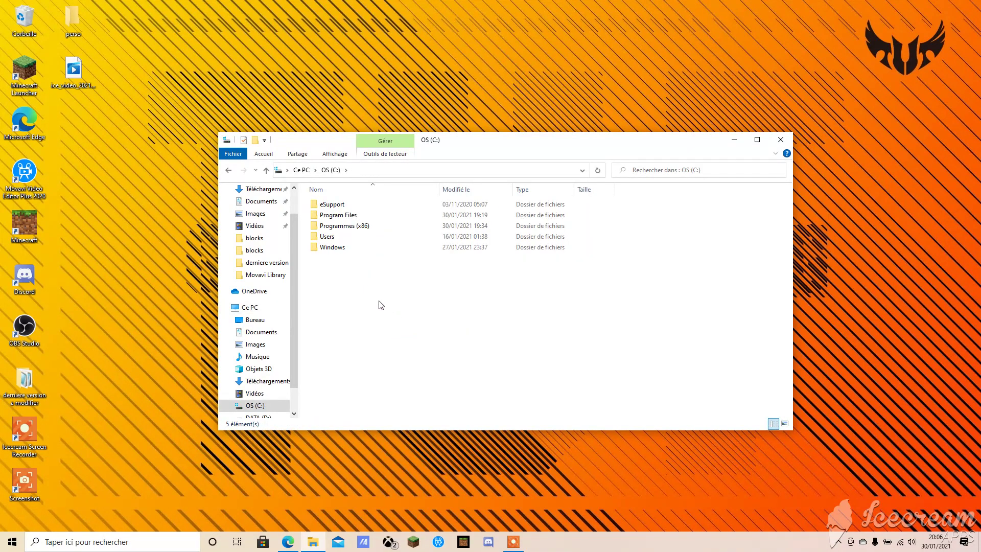
{"action": "double_click", "coordinate": [333, 241]}
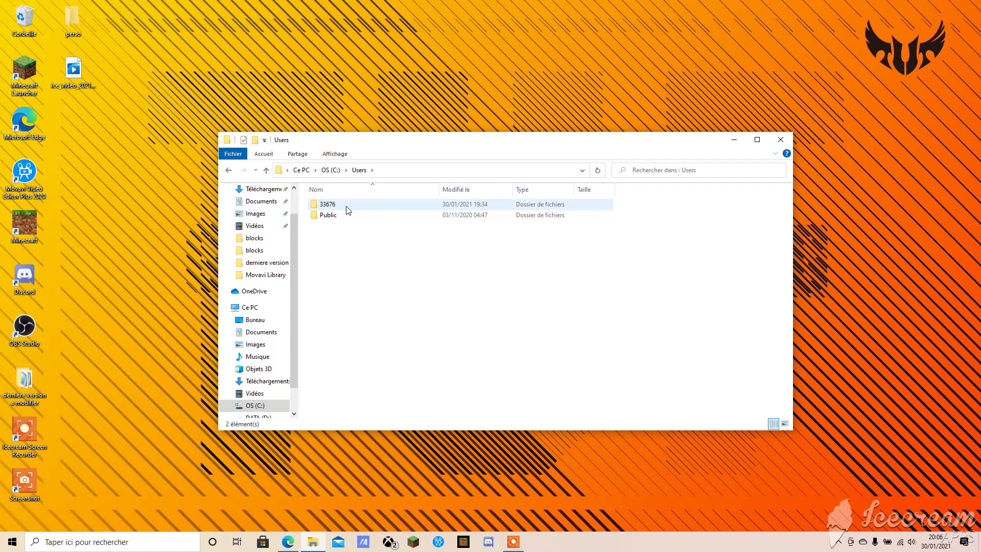
{"action": "mouse_move", "coordinate": [336, 205]}
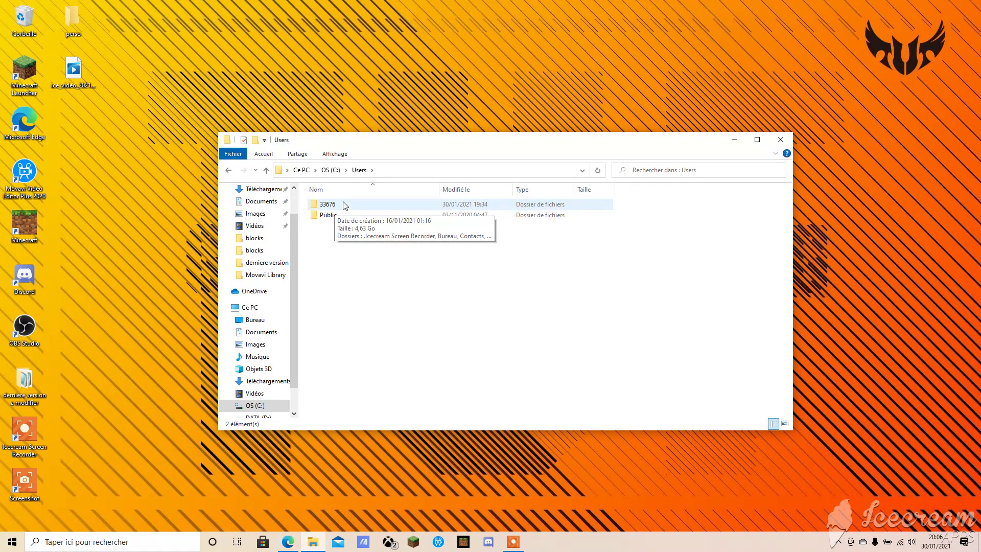
{"action": "double_click", "coordinate": [347, 205]}
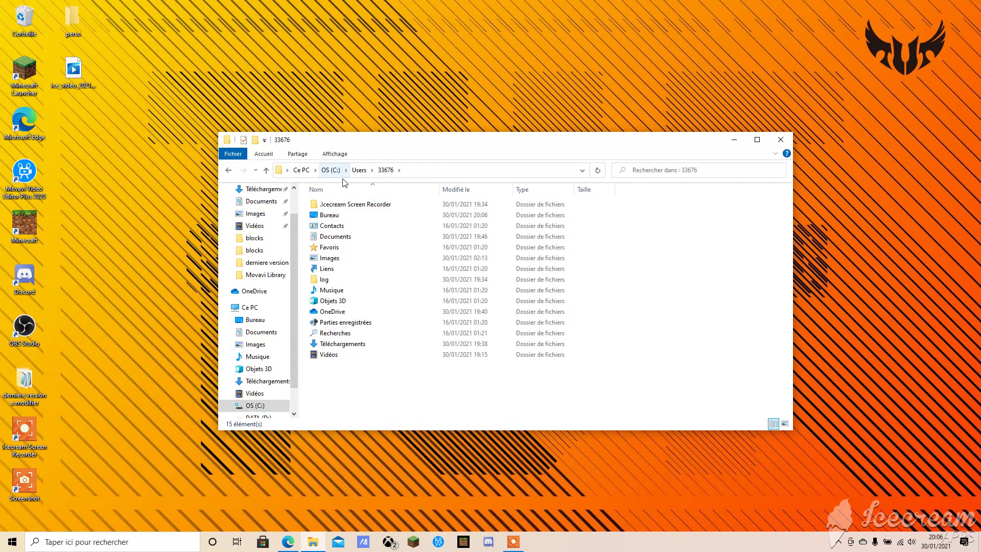
Show hidden items in the profile folder and open AppData > Local
{"action": "left_click", "coordinate": [342, 155]}
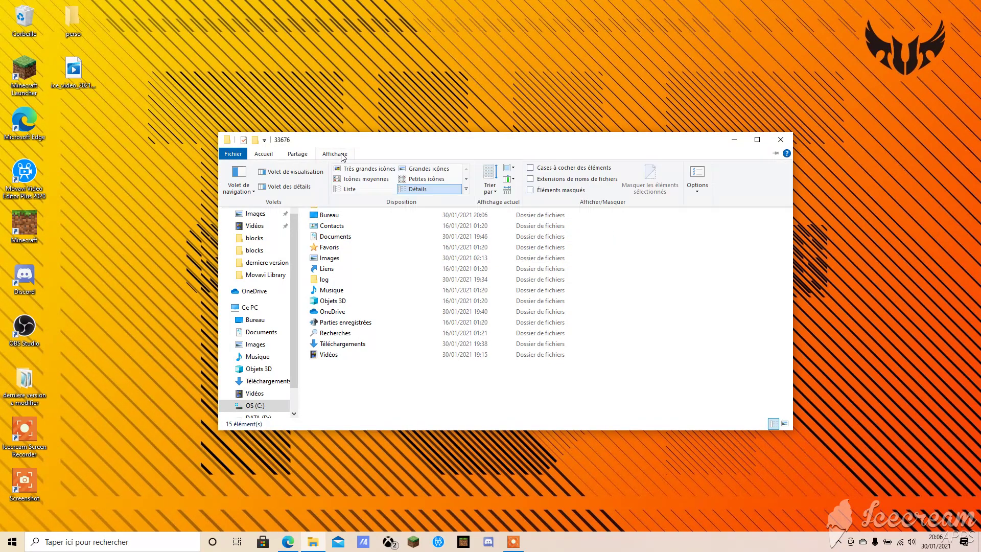
{"action": "left_click", "coordinate": [531, 192]}
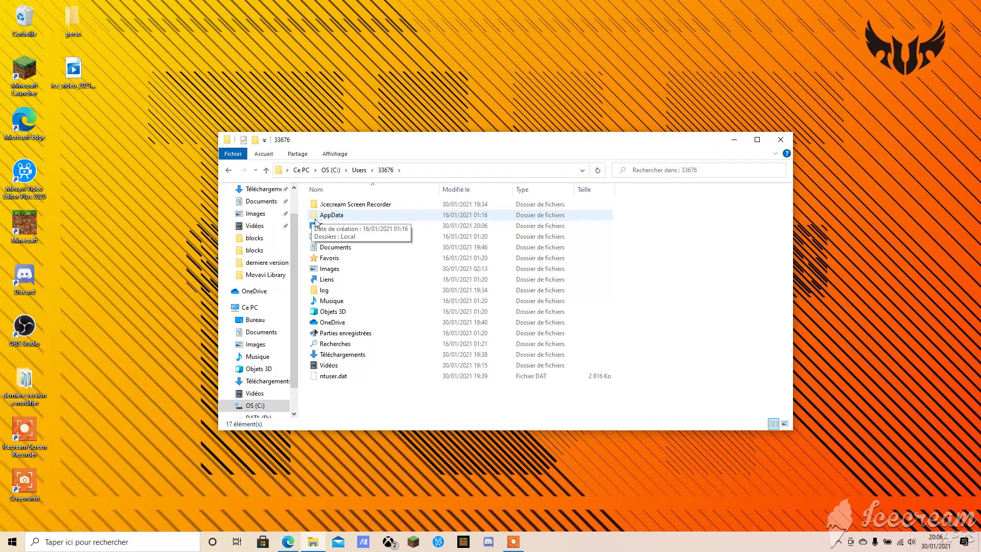
{"action": "double_click", "coordinate": [328, 217]}
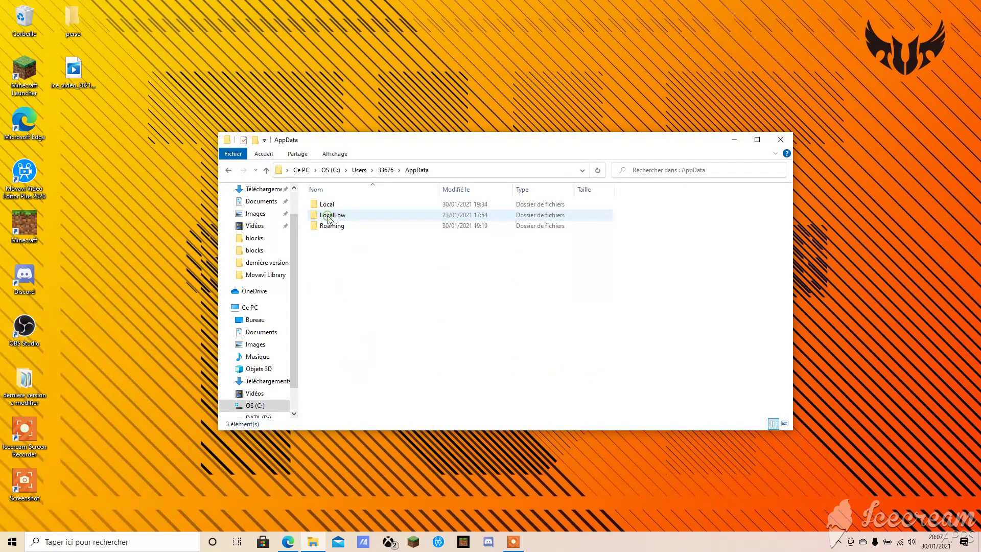
{"action": "double_click", "coordinate": [335, 207]}
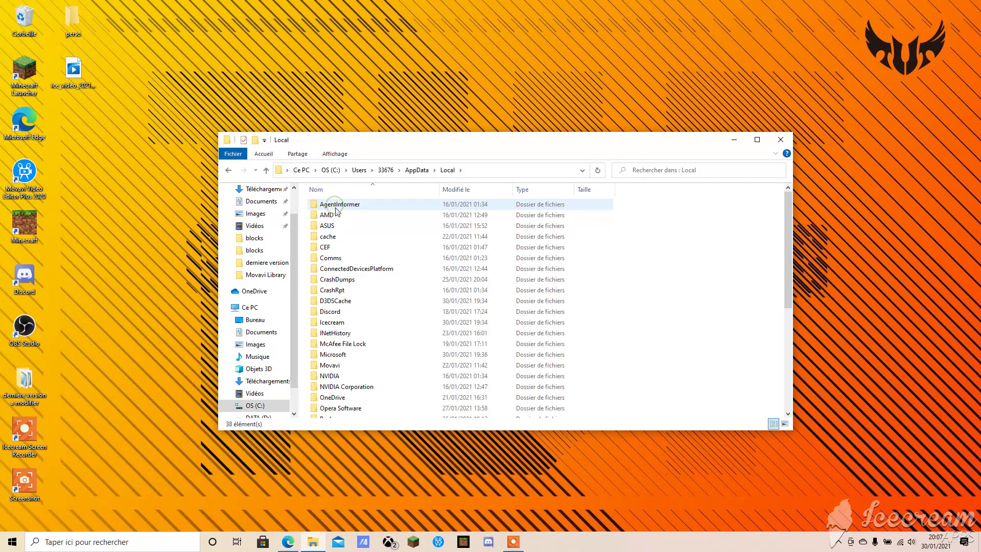
Open the Packages folder, then its Microsoft.MinecraftUWP_8wekyb3d8bbwe subfolder
{"action": "scroll", "coordinate": [352, 321], "scroll_direction": "down", "scroll_amount": 3}
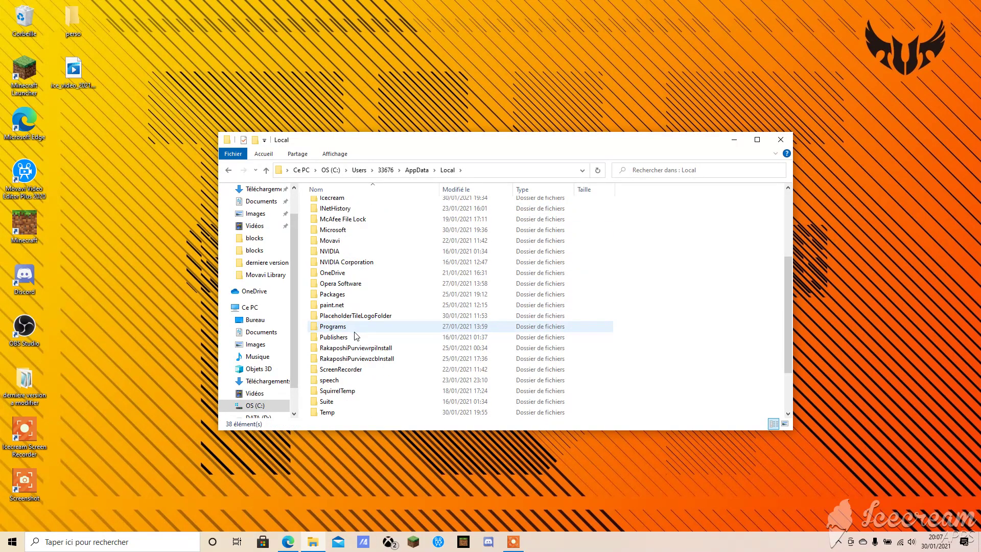
{"action": "scroll", "coordinate": [351, 326], "scroll_direction": "down", "scroll_amount": 2}
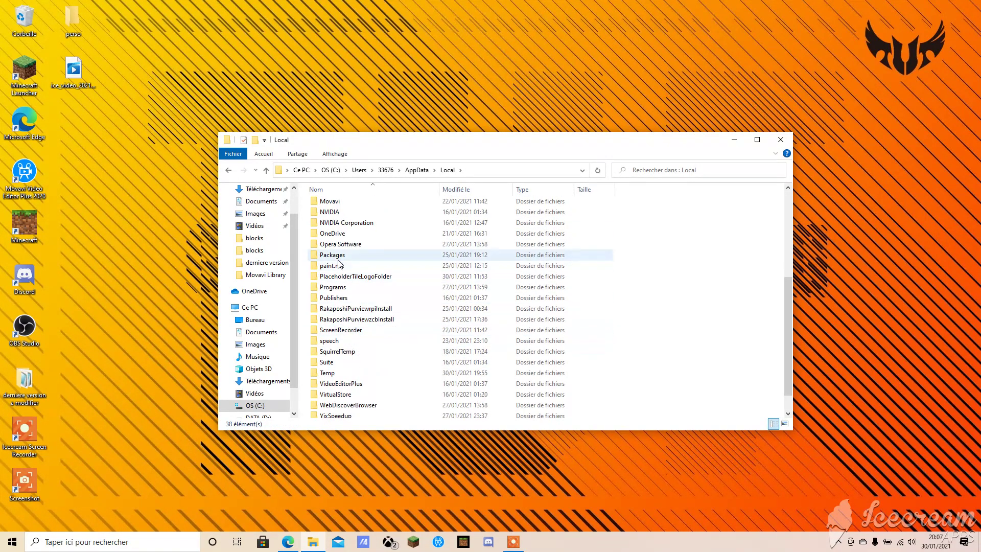
{"action": "double_click", "coordinate": [332, 255]}
{"action": "scroll", "coordinate": [339, 260], "scroll_direction": "down", "scroll_amount": 3}
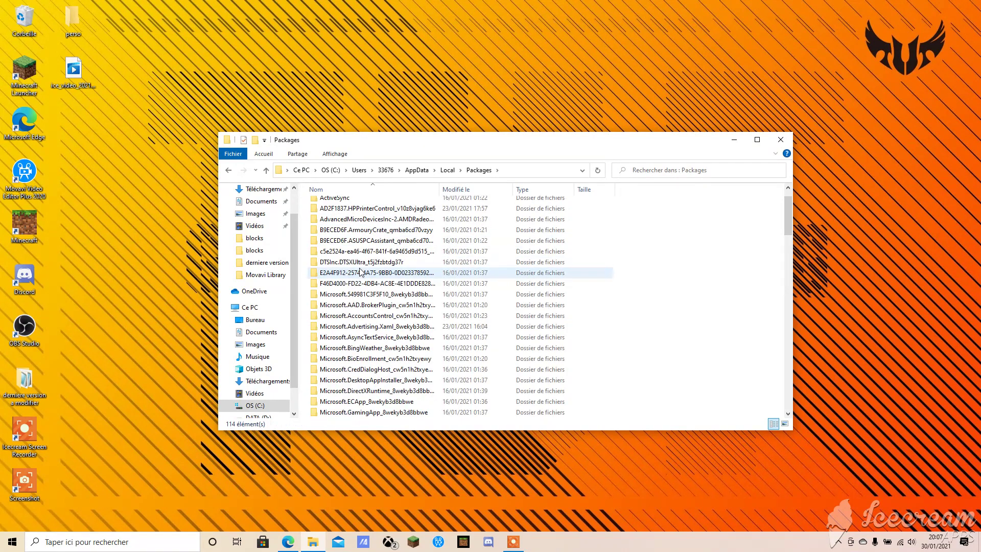
{"action": "scroll", "coordinate": [369, 337], "scroll_direction": "down", "scroll_amount": 4}
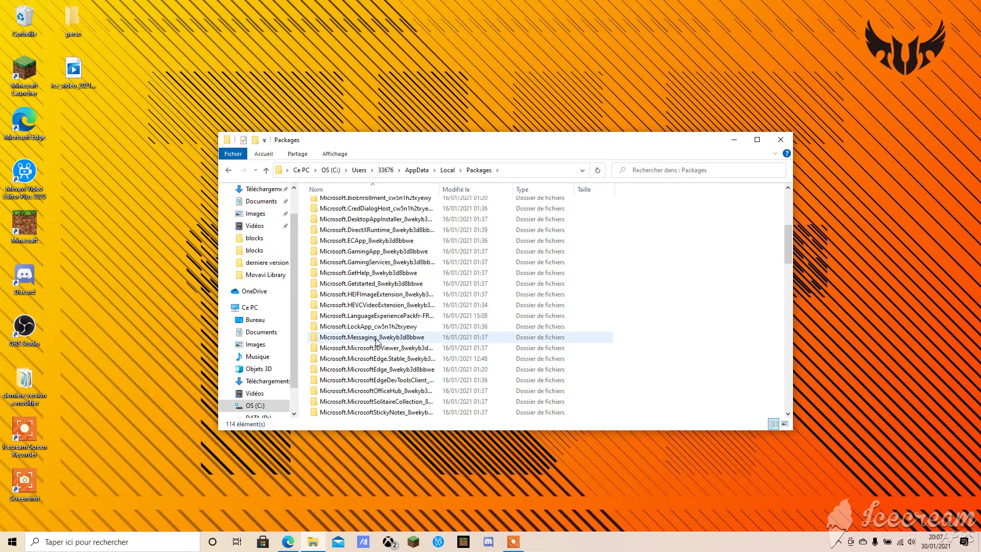
{"action": "scroll", "coordinate": [357, 352], "scroll_direction": "down", "scroll_amount": 1}
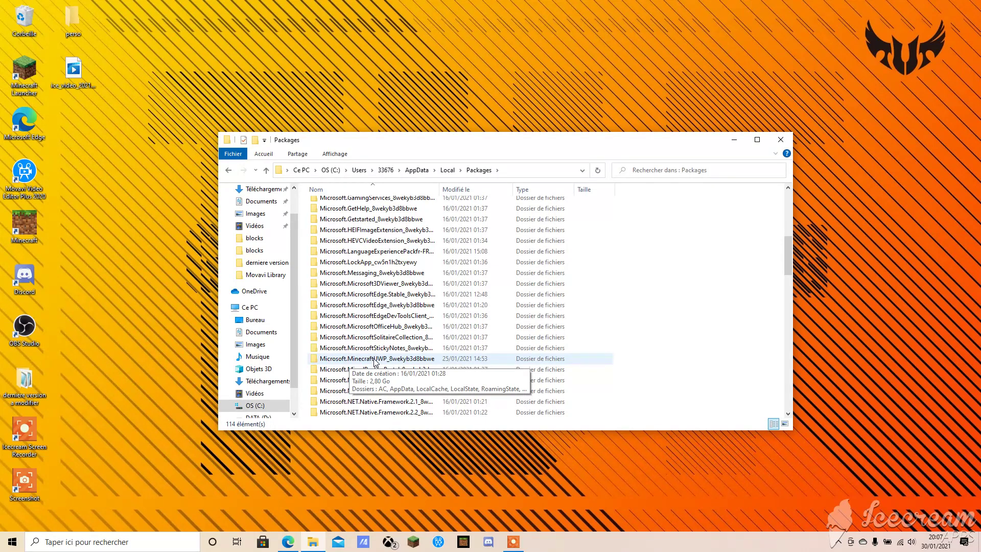
{"action": "double_click", "coordinate": [375, 359]}
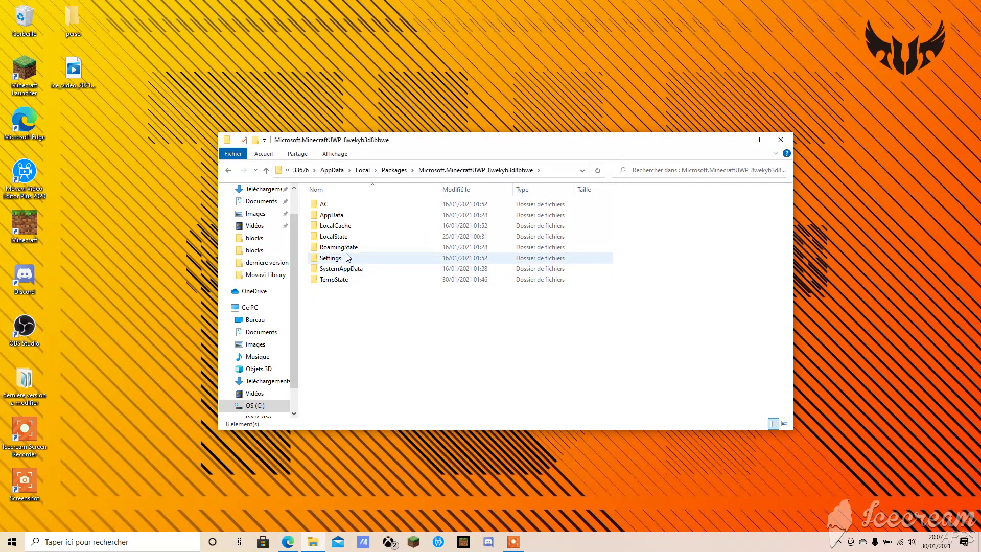
Open the Minecraft resource packs folder at LocalState > games > com.mojang > resource_packs
{"action": "double_click", "coordinate": [353, 239]}
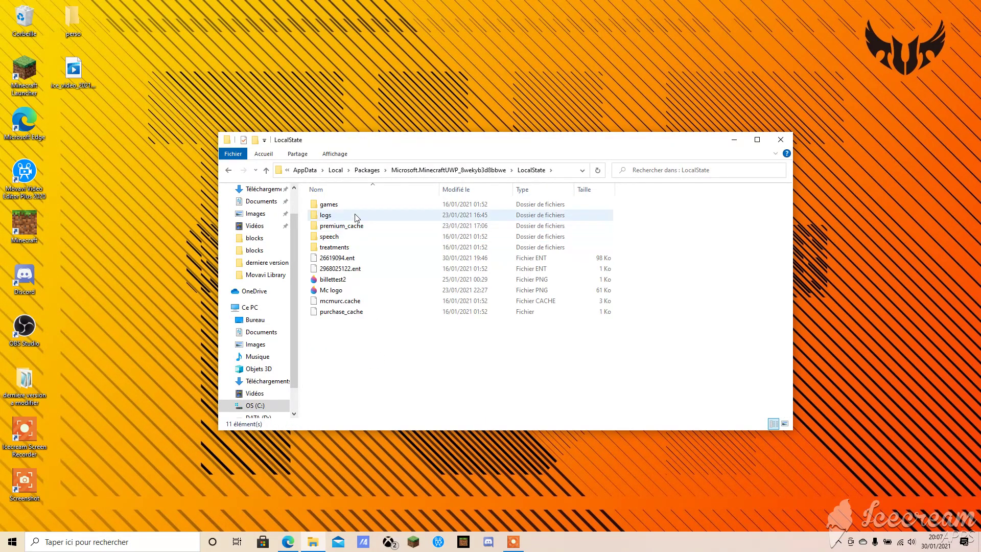
{"action": "double_click", "coordinate": [352, 206]}
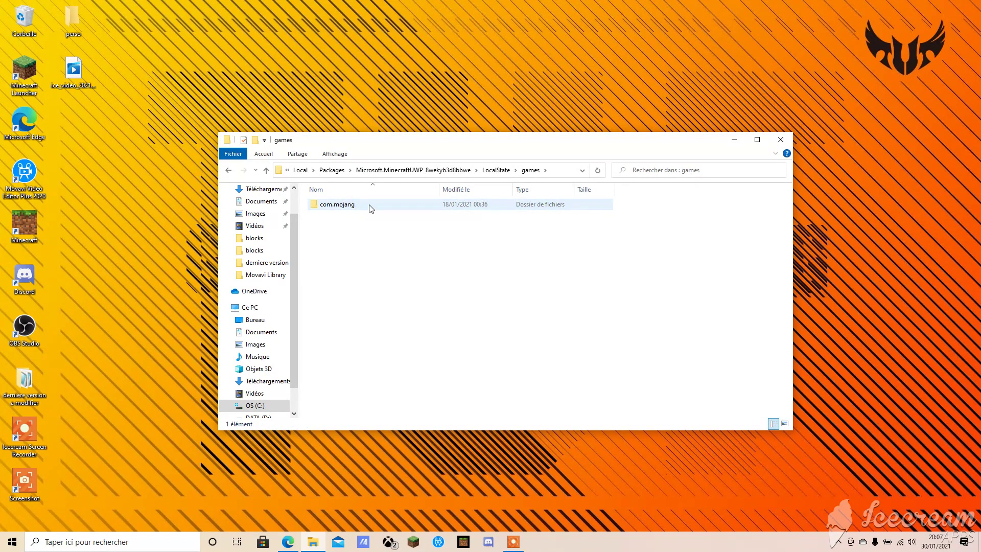
{"action": "double_click", "coordinate": [369, 206]}
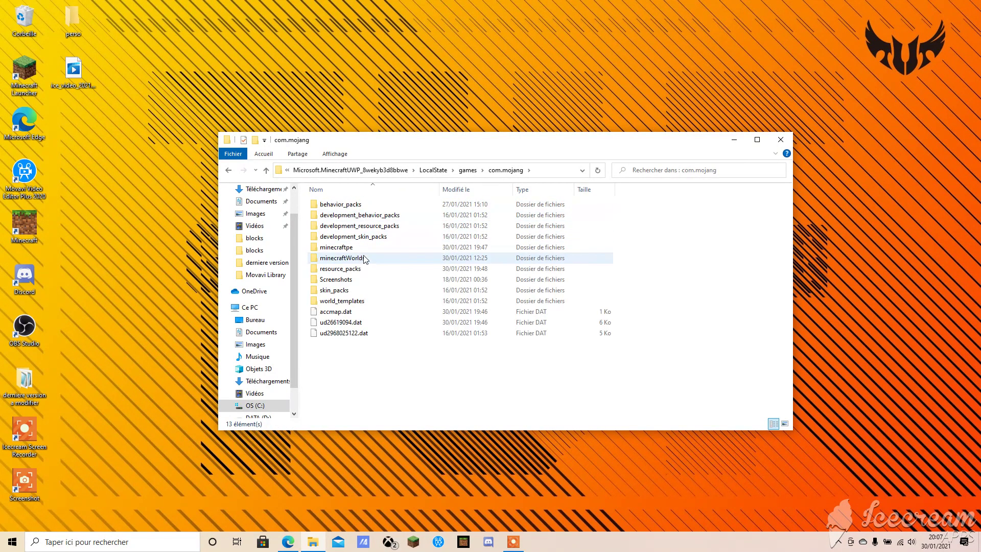
{"action": "double_click", "coordinate": [386, 270]}
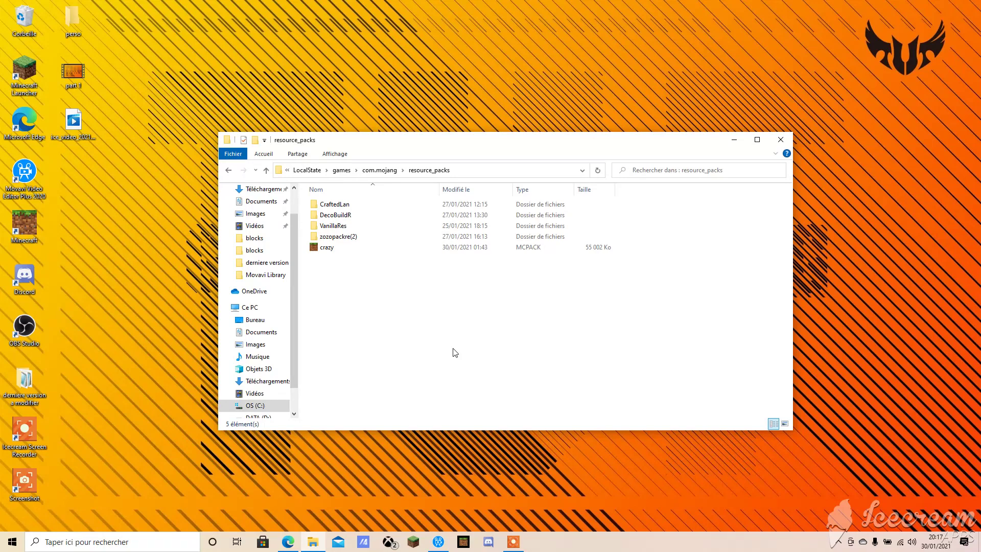
Switch to Microsoft Edge and download the unmodified resource pack zip through the "packs de ressources" link on the Minecraft add-ons page
{"action": "left_click", "coordinate": [284, 543]}
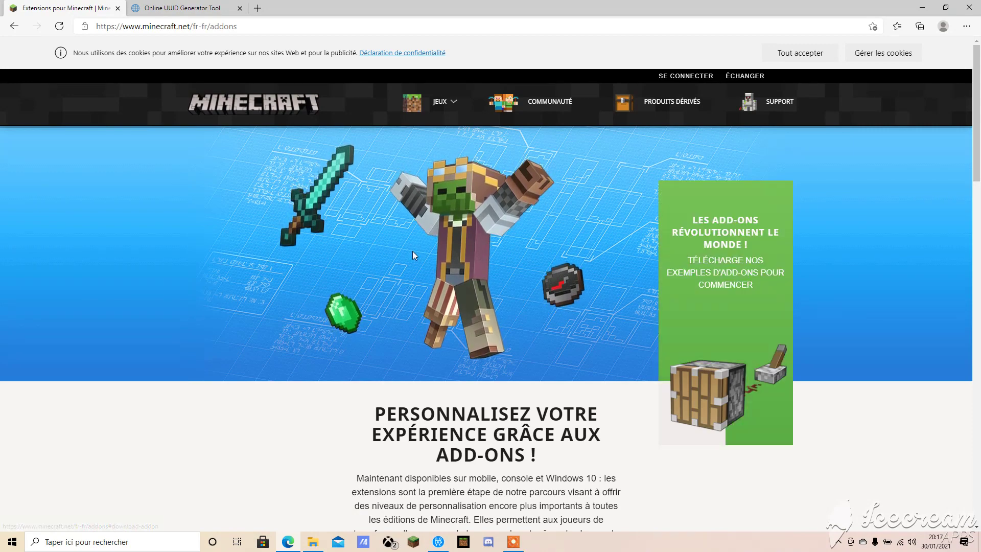
{"action": "scroll", "coordinate": [454, 280], "scroll_direction": "down", "scroll_amount": 4}
{"action": "scroll", "coordinate": [456, 308], "scroll_direction": "down", "scroll_amount": 10}
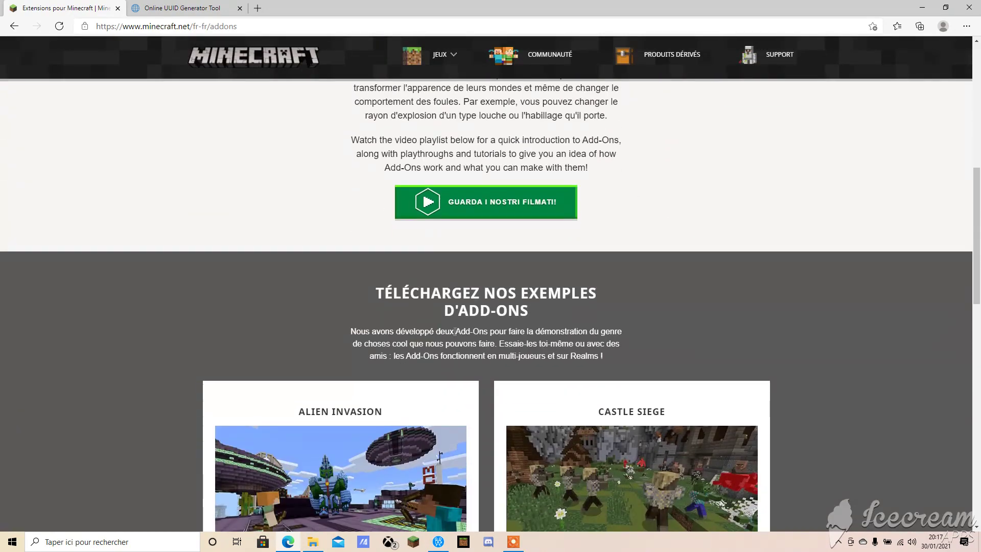
{"action": "scroll", "coordinate": [407, 331], "scroll_direction": "down", "scroll_amount": 2}
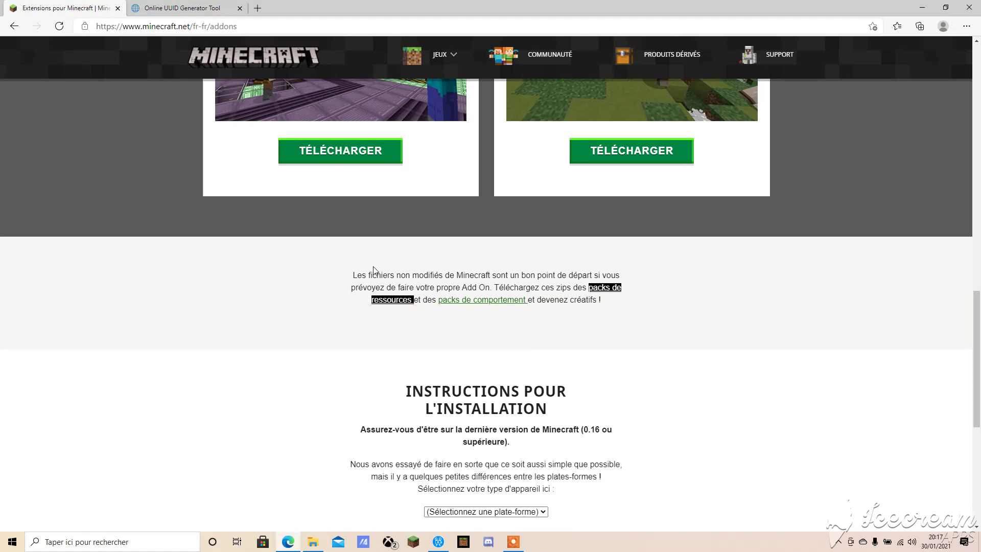
{"action": "left_click_drag", "start_coordinate": [356, 276], "coordinate": [639, 292]}
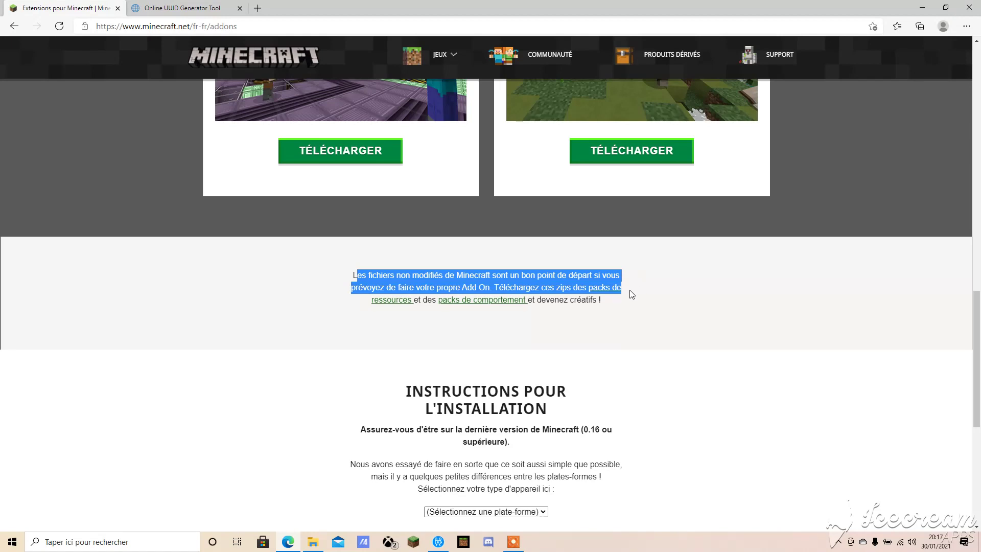
{"action": "mouse_move", "coordinate": [632, 296]}
{"action": "left_mouse_down"}
{"action": "mouse_move", "coordinate": [632, 307]}
{"action": "mouse_move", "coordinate": [631, 278]}
{"action": "left_mouse_up"}
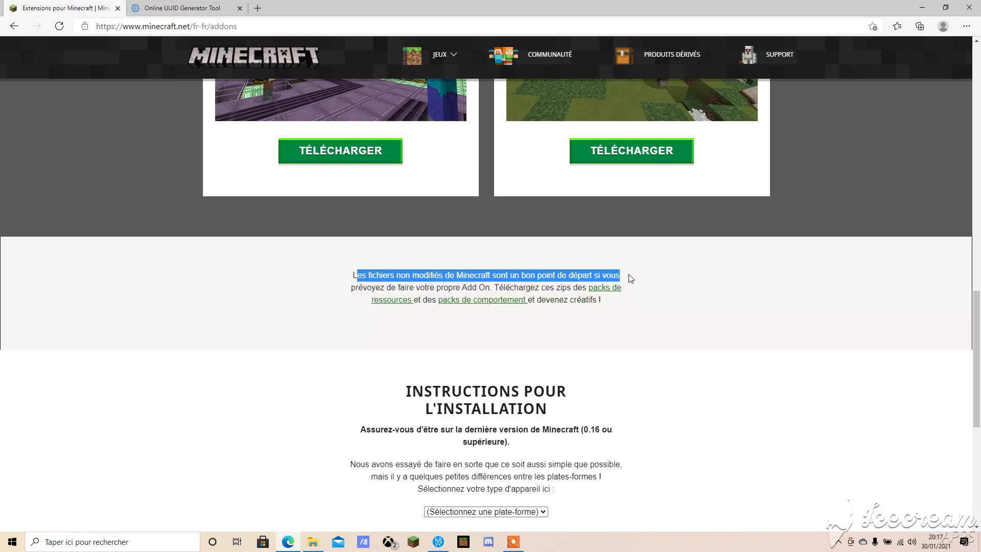
{"action": "left_click", "coordinate": [690, 289]}
{"action": "left_click", "coordinate": [384, 299]}
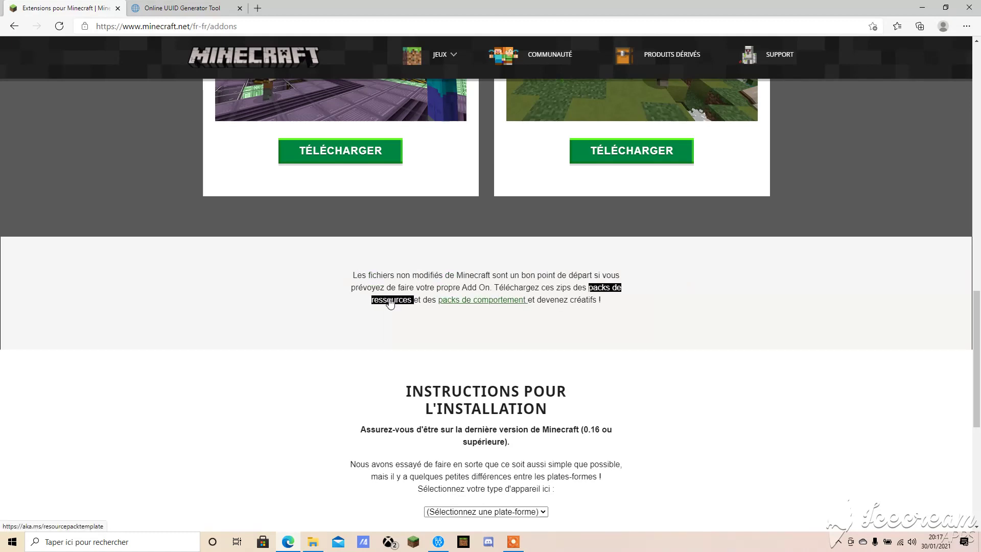
{"action": "left_click", "coordinate": [485, 305]}
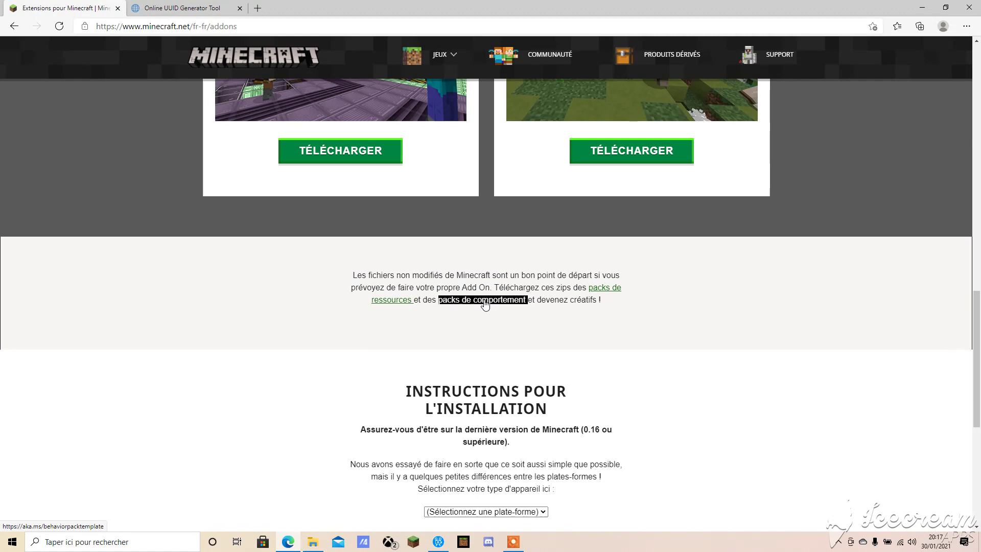
{"action": "left_click", "coordinate": [608, 293]}
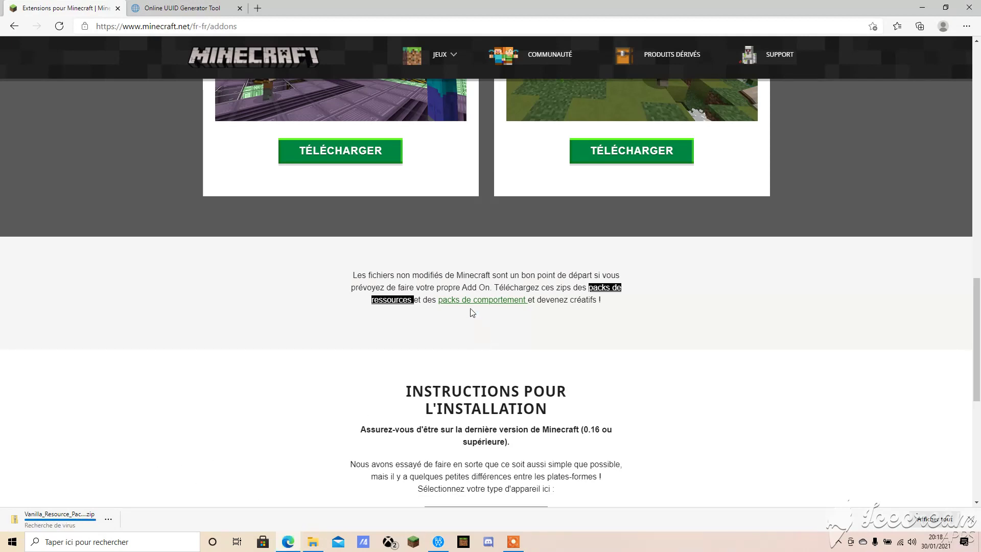
{"action": "scroll", "coordinate": [507, 448], "scroll_direction": "down", "scroll_amount": 2}
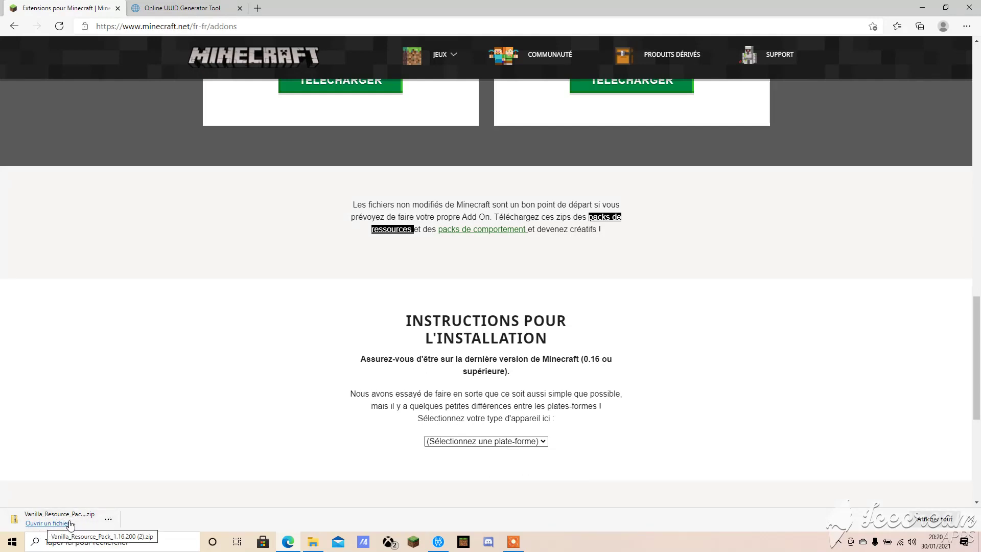
Create a new folder named "Mon pack" on the desktop
{"action": "left_click", "coordinate": [288, 540]}
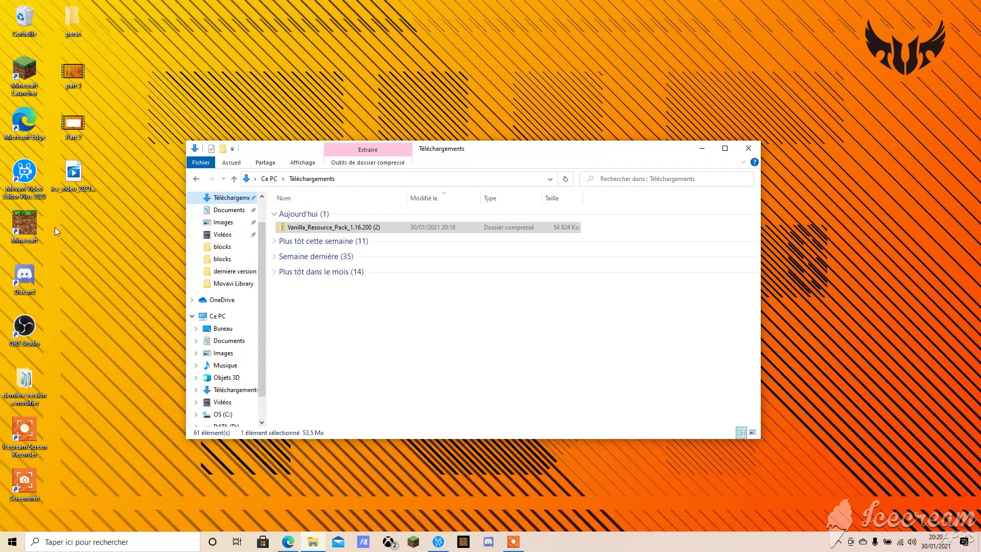
{"action": "right_click", "coordinate": [83, 231]}
{"action": "mouse_move", "coordinate": [111, 339]}
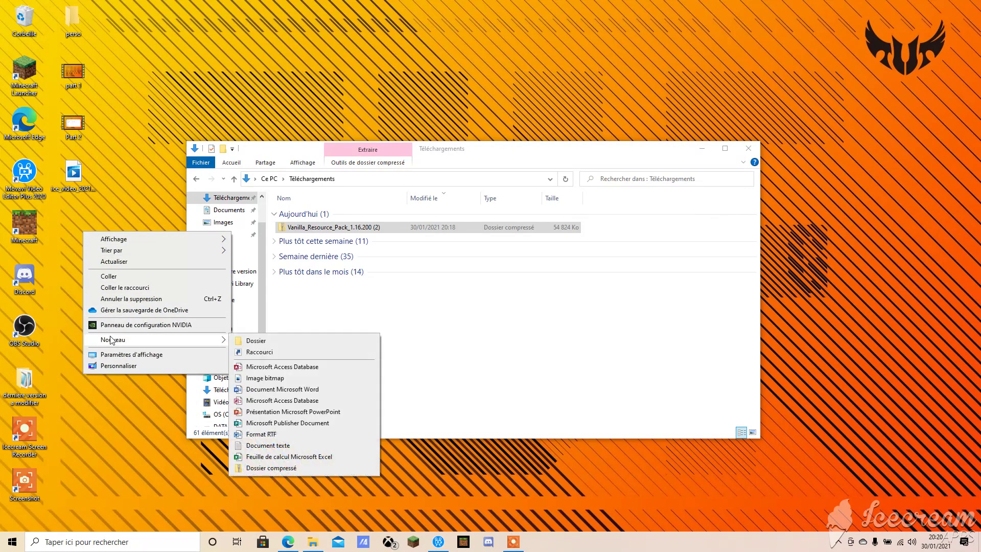
{"action": "left_click", "coordinate": [253, 340]}
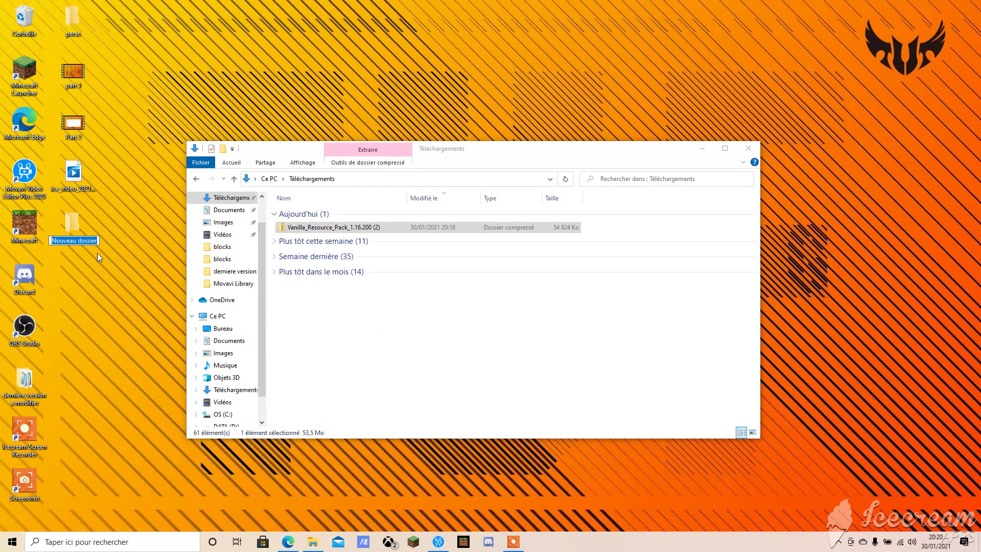
{"action": "type", "text": "Mon pack"}
{"action": "key", "text": "Return"}
Open the Mon pack folder beside the Téléchargements window and move the Vanilla_Resource_Pack_1.16.200 (2) archive into it
{"action": "double_click", "coordinate": [70, 231]}
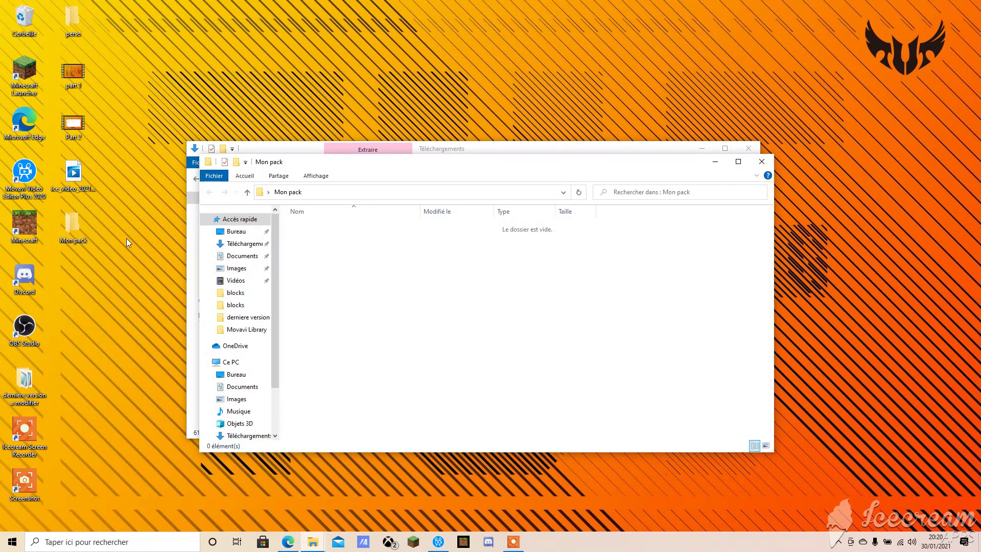
{"action": "left_click_drag", "start_coordinate": [459, 161], "coordinate": [853, 193]}
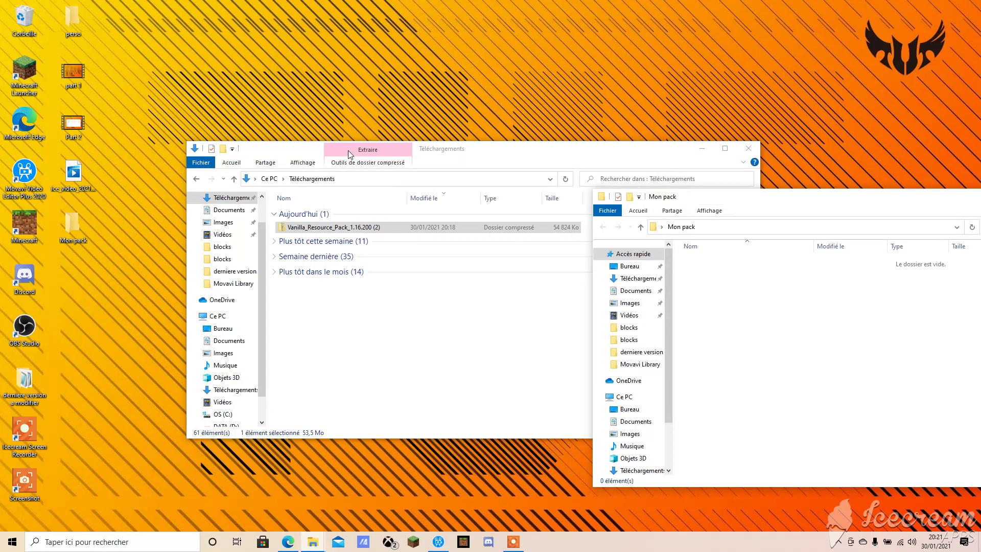
{"action": "mouse_move", "coordinate": [499, 150]}
{"action": "left_mouse_down"}
{"action": "mouse_move", "coordinate": [405, 166]}
{"action": "mouse_move", "coordinate": [494, 168]}
{"action": "left_mouse_up"}
{"action": "left_click", "coordinate": [495, 130]}
{"action": "left_click_drag", "start_coordinate": [253, 253], "coordinate": [754, 340]}
{"action": "left_click_drag", "start_coordinate": [743, 305], "coordinate": [754, 301]}
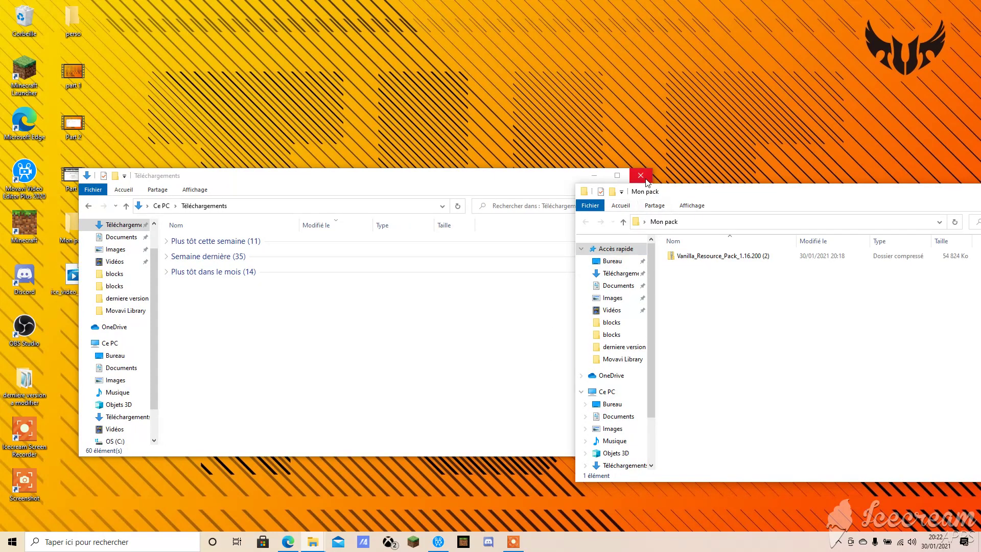
Close the Téléchargements window, extract the Vanilla_Resource_Pack_1.16.200 (2) archive into the Mon pack folder and open the extracted folder
{"action": "left_click", "coordinate": [642, 176]}
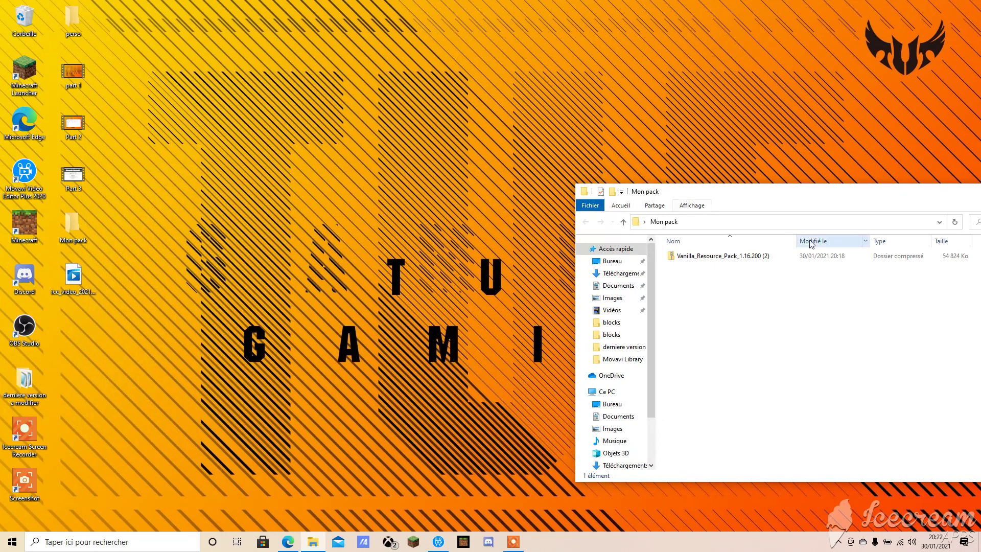
{"action": "left_click_drag", "start_coordinate": [808, 194], "coordinate": [553, 200]}
{"action": "left_click", "coordinate": [482, 265]}
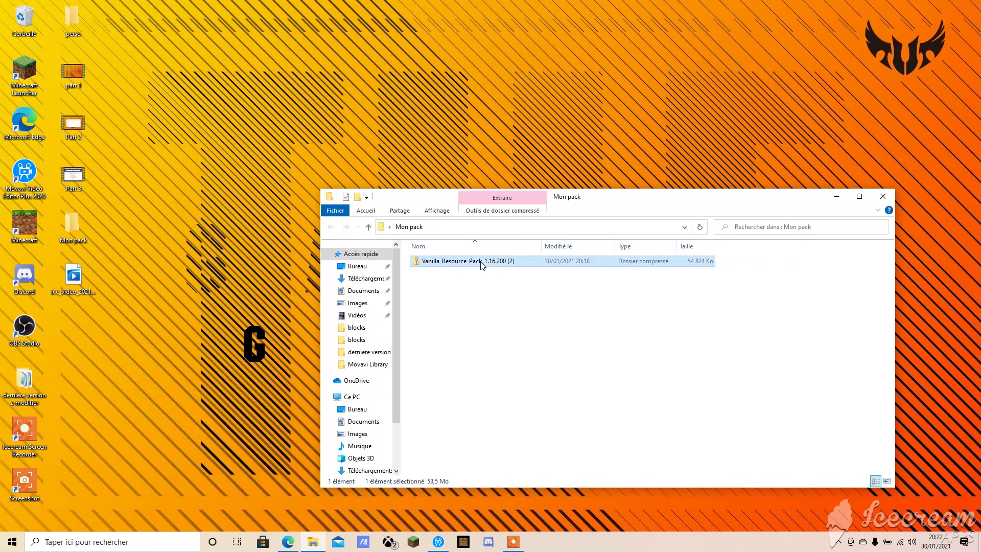
{"action": "right_click", "coordinate": [482, 264]}
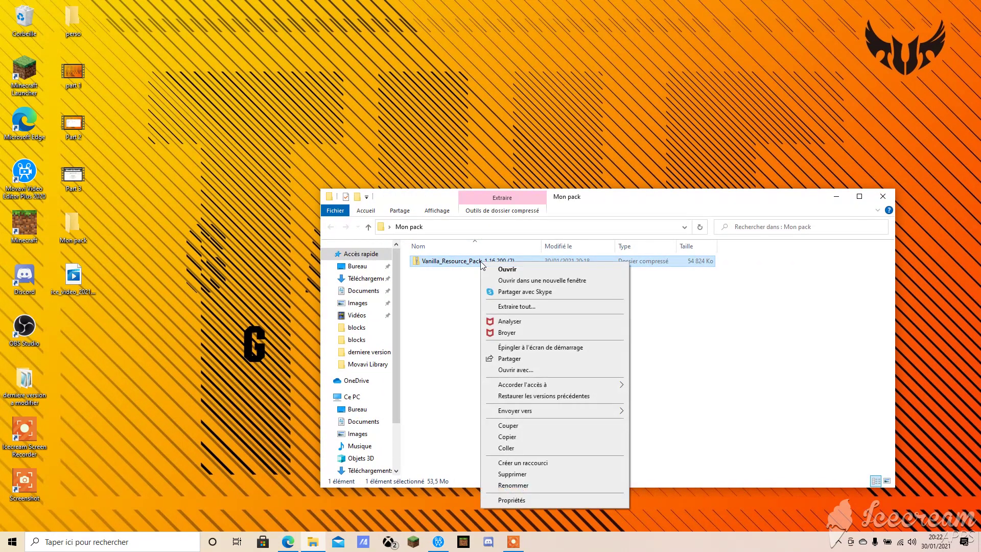
{"action": "left_click", "coordinate": [521, 307]}
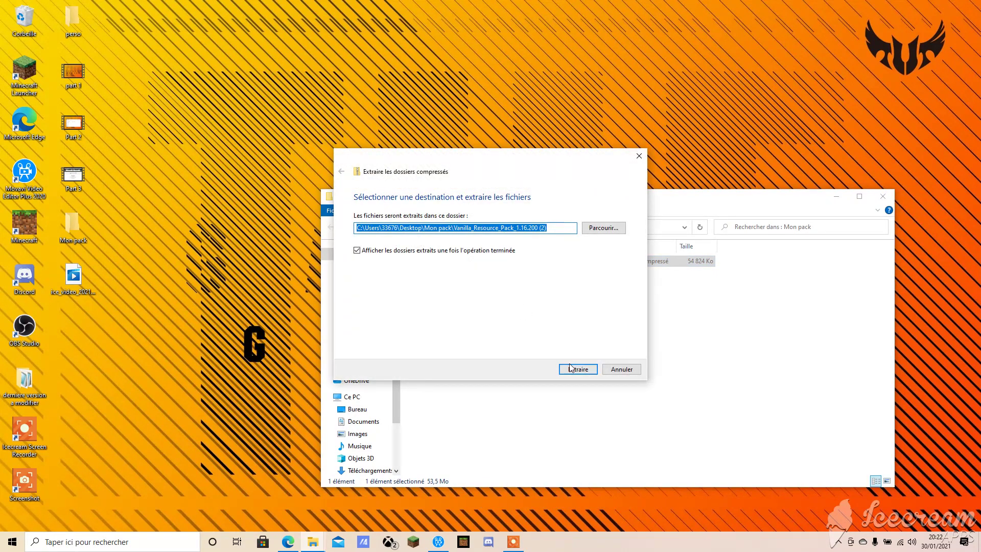
{"action": "left_click", "coordinate": [574, 371]}
{"action": "left_click", "coordinate": [576, 369]}
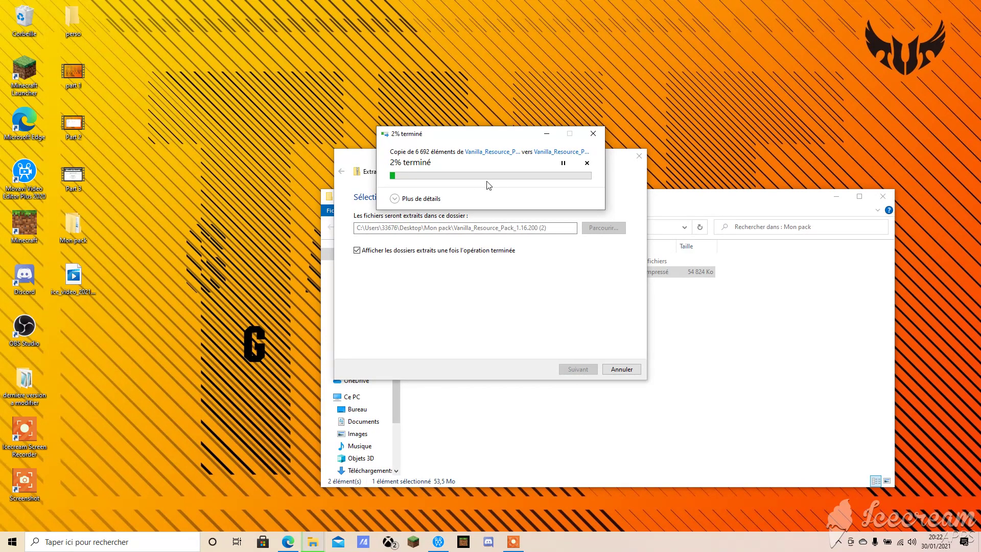
{"action": "mouse_move", "coordinate": [517, 547]}
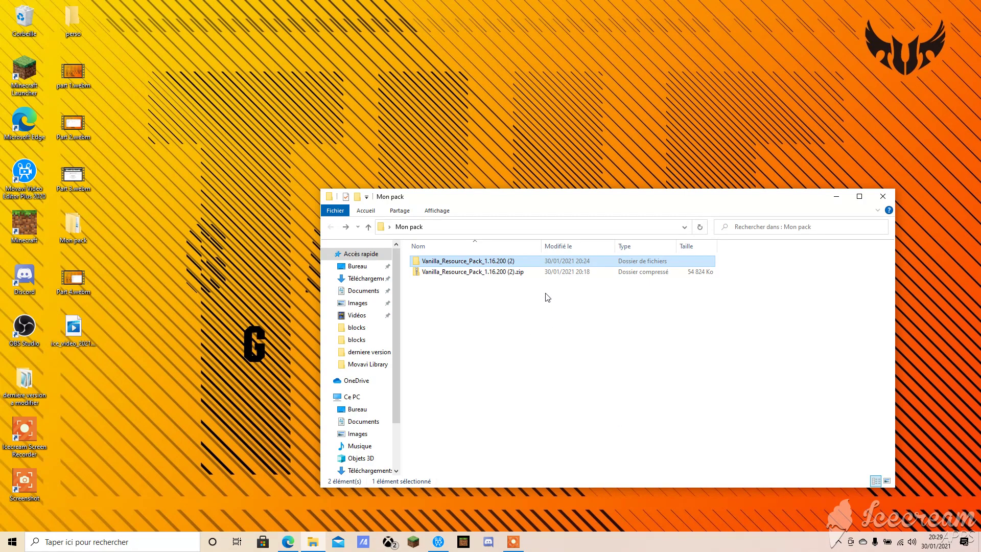
{"action": "mouse_move", "coordinate": [440, 264]}
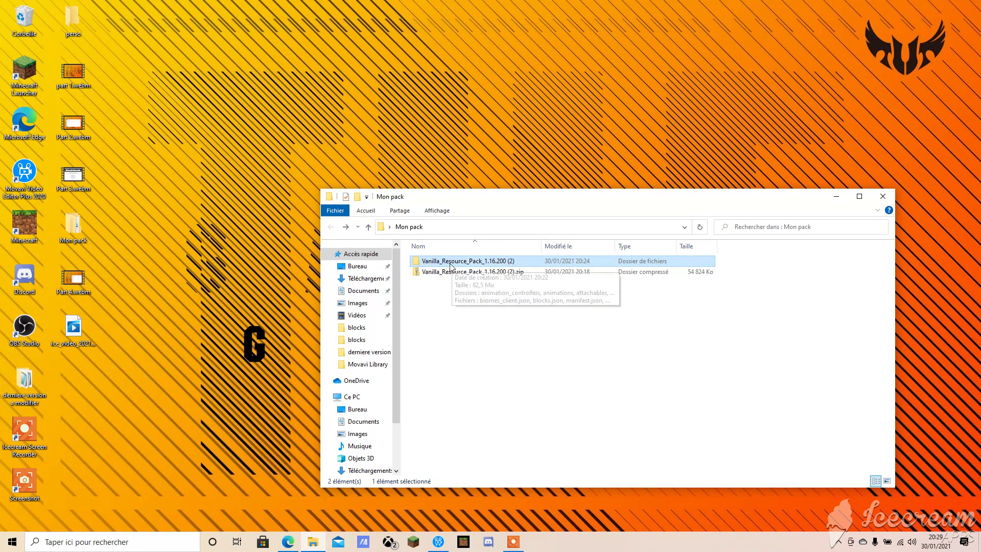
{"action": "double_click", "coordinate": [477, 260]}
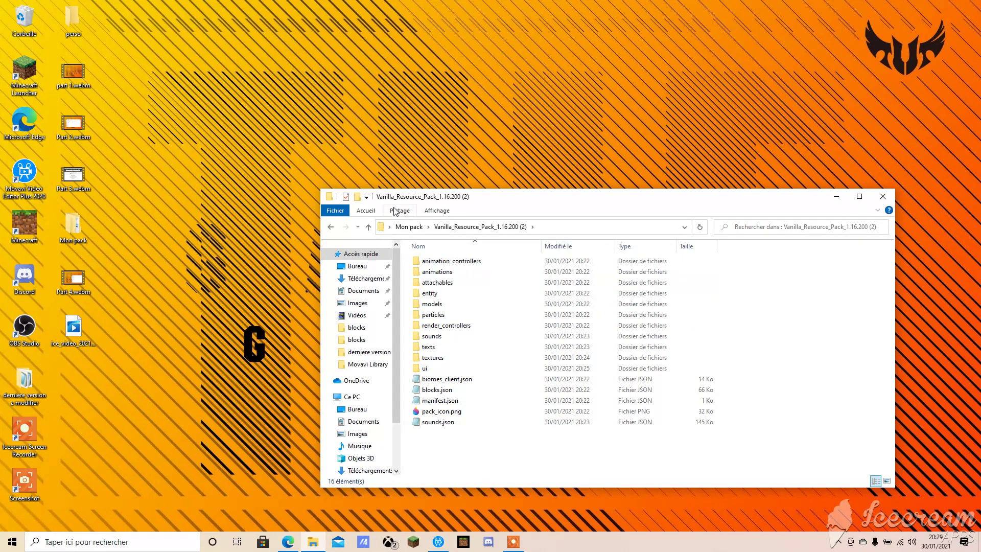
Hide the file name extensions in the extracted pack folder and show them again
{"action": "left_click", "coordinate": [442, 213]}
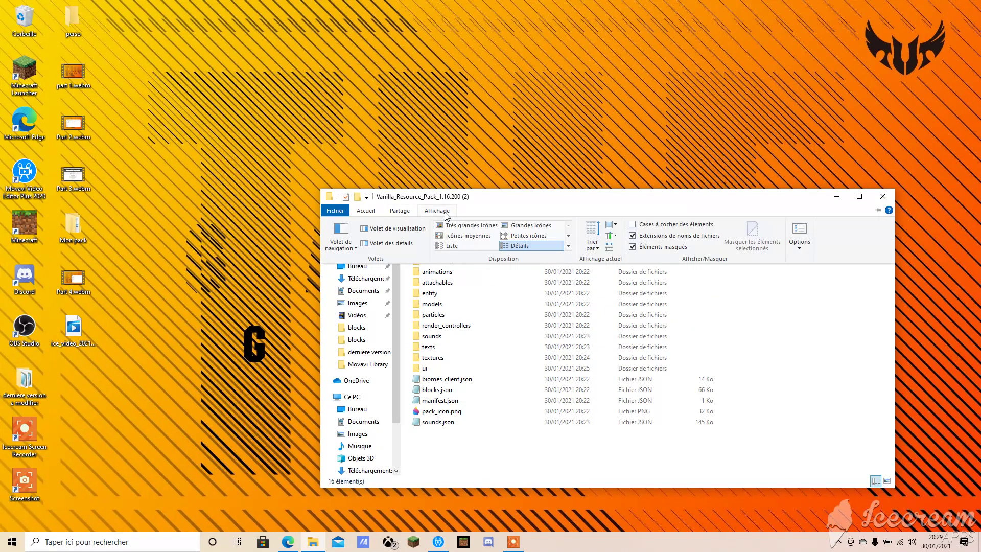
{"action": "left_click", "coordinate": [633, 236]}
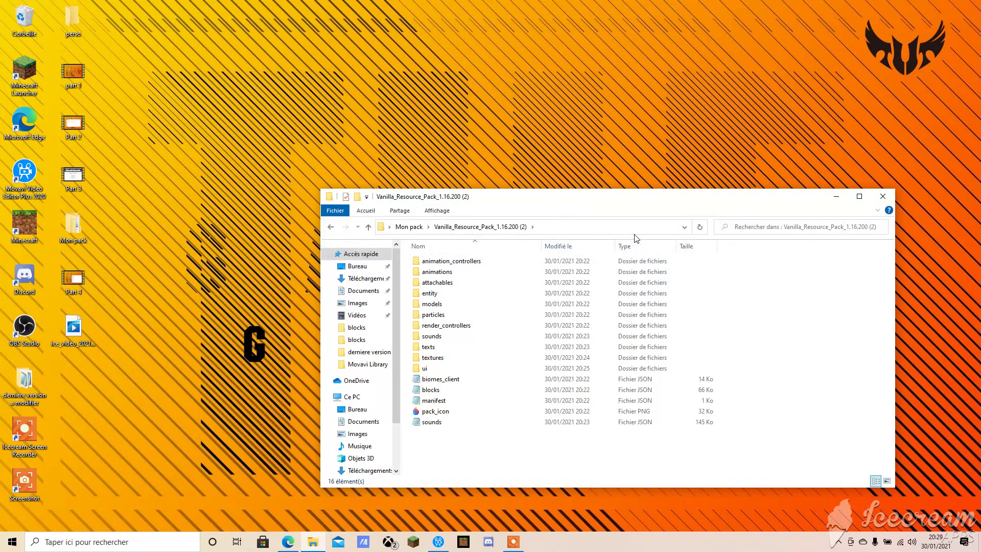
{"action": "left_click", "coordinate": [442, 211]}
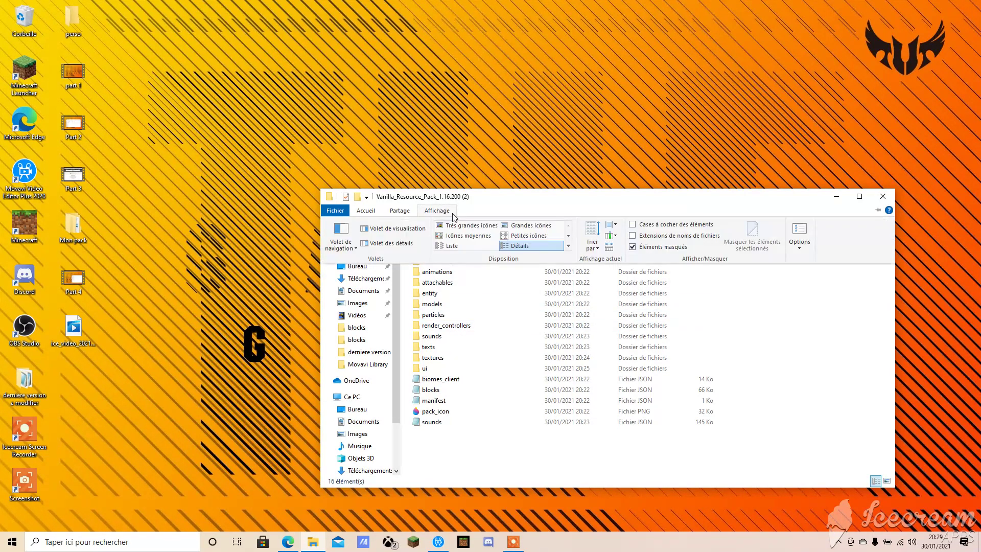
{"action": "left_click", "coordinate": [633, 235]}
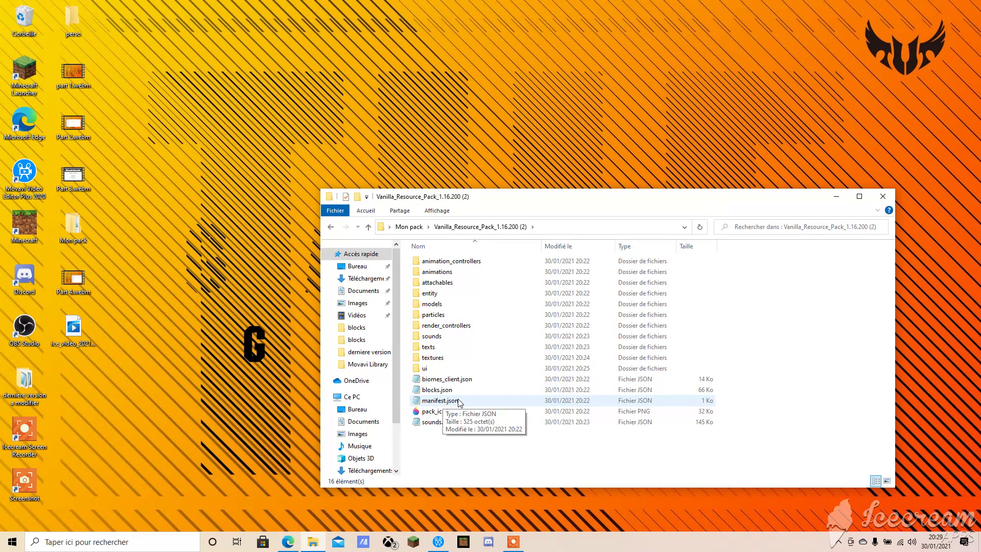
Open manifest.json in Notepad and set the header description to "Example mon pack" and the name to "Mon pack"
{"action": "double_click", "coordinate": [462, 400]}
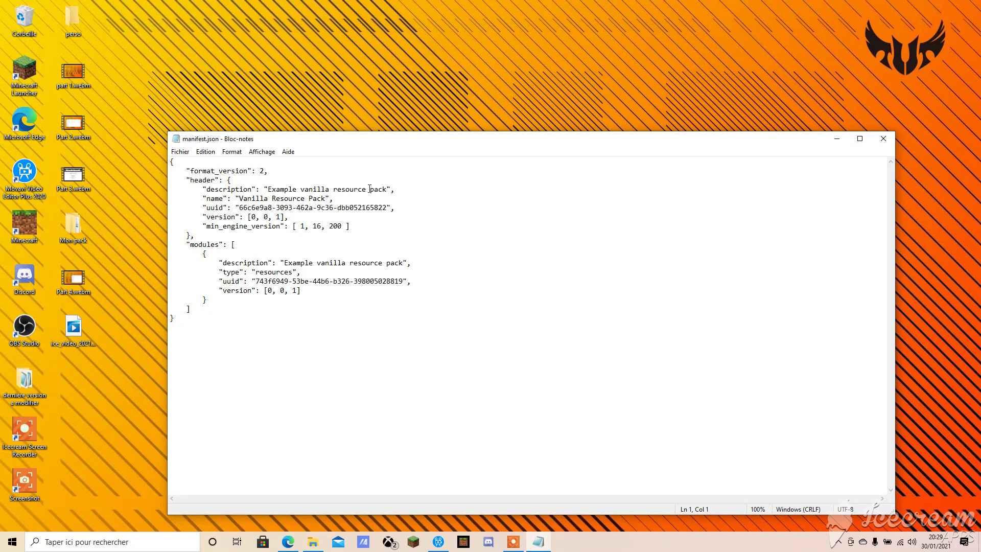
{"action": "left_click_drag", "start_coordinate": [386, 190], "coordinate": [302, 187]}
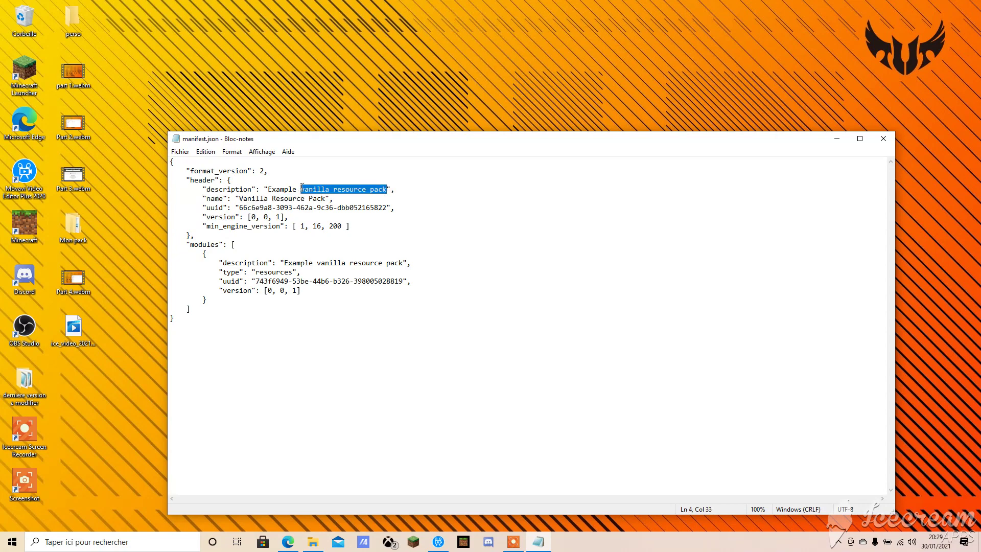
{"action": "key", "text": "BackSpace"}
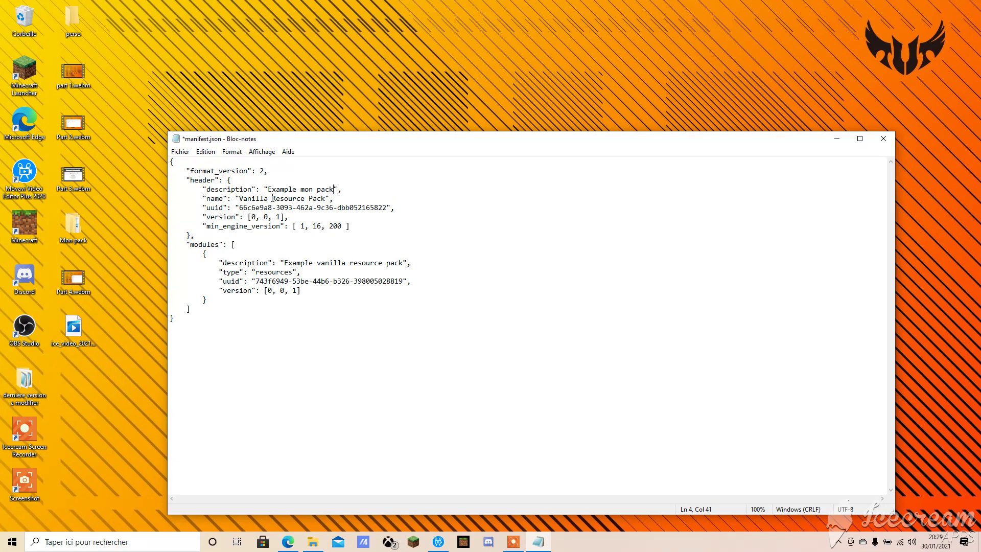
{"action": "left_click_drag", "start_coordinate": [325, 198], "coordinate": [242, 199]}
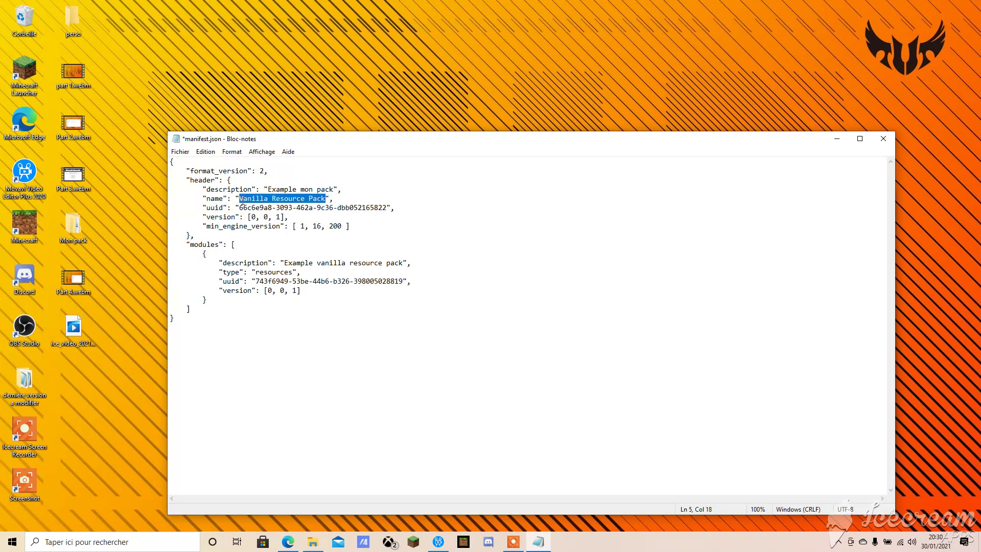
{"action": "key", "text": "BackSpace"}
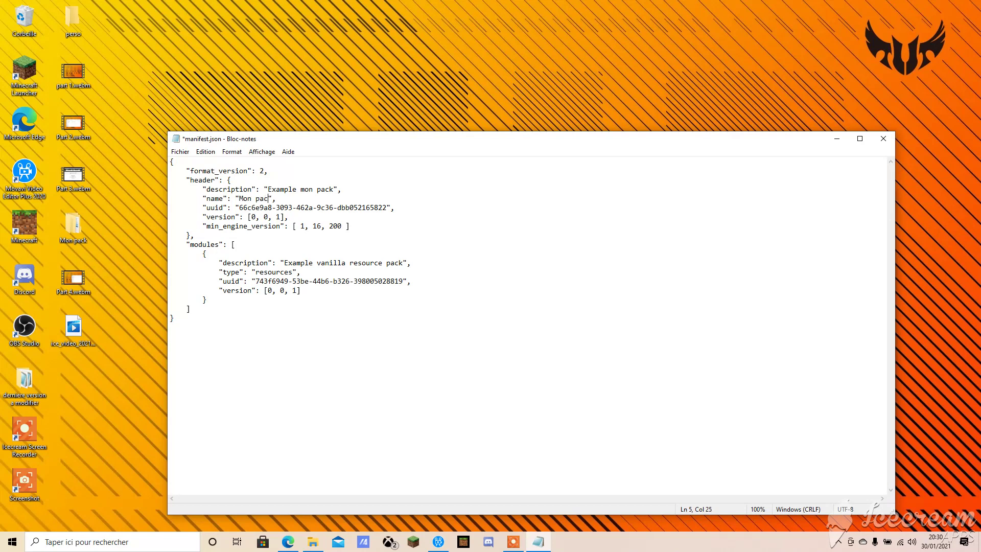
Set the description in the modules section of manifest.json to "Example mon pack"
{"action": "left_click_drag", "start_coordinate": [403, 262], "coordinate": [289, 265]}
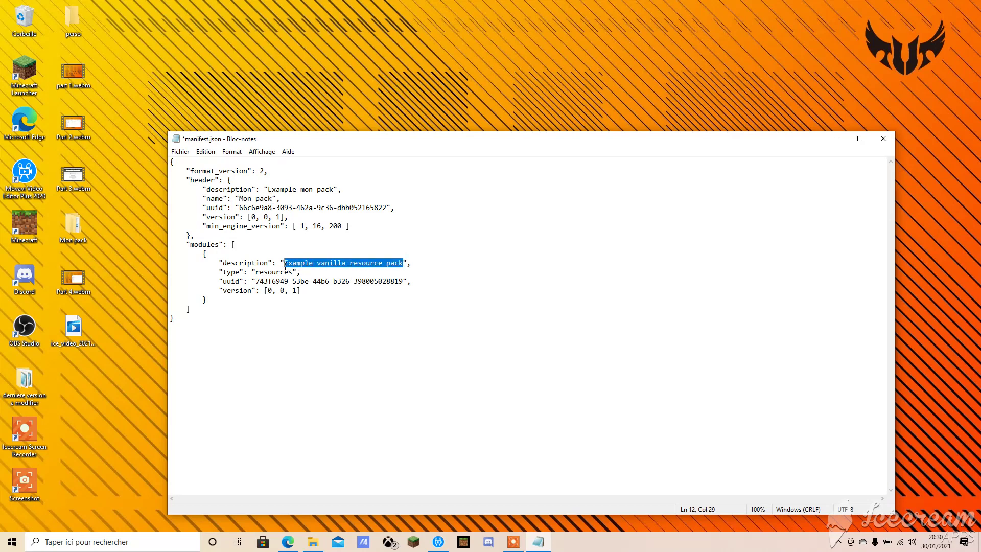
{"action": "key", "text": "BackSpace"}
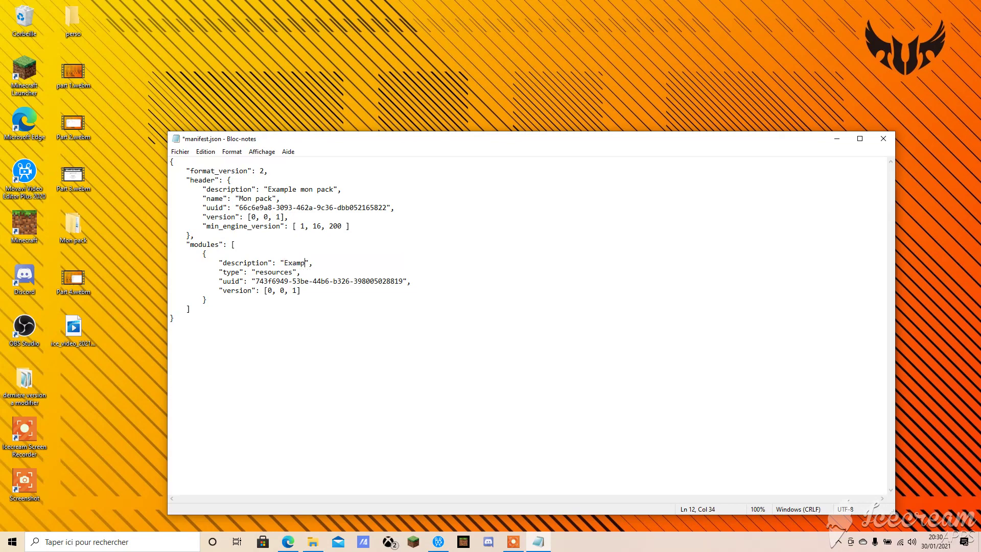
{"action": "type", "text": "Example mon pack"}
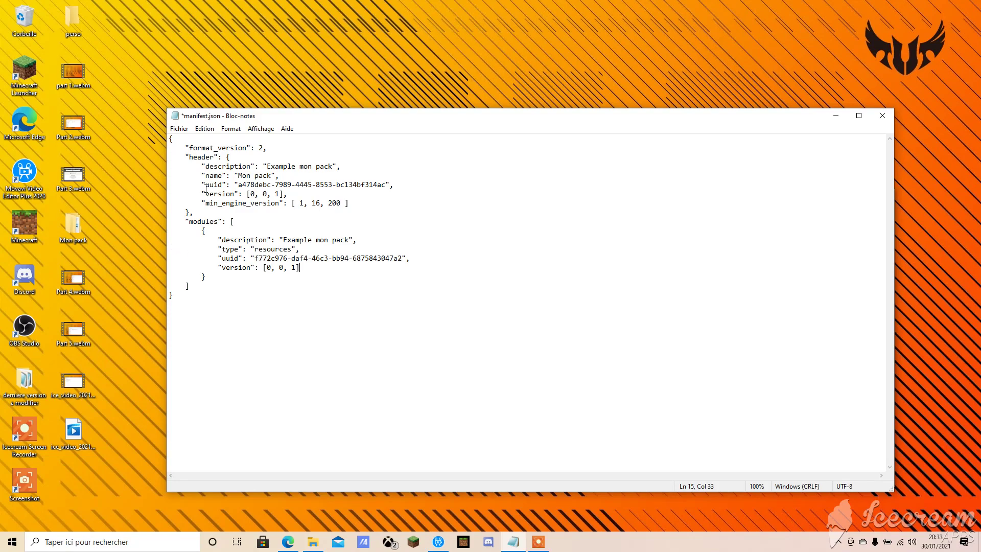
Generate a new version 4 UUID on uuidgenerator.net in Microsoft Edge and replace the header uuid in manifest.json with it
{"action": "left_click", "coordinate": [287, 544]}
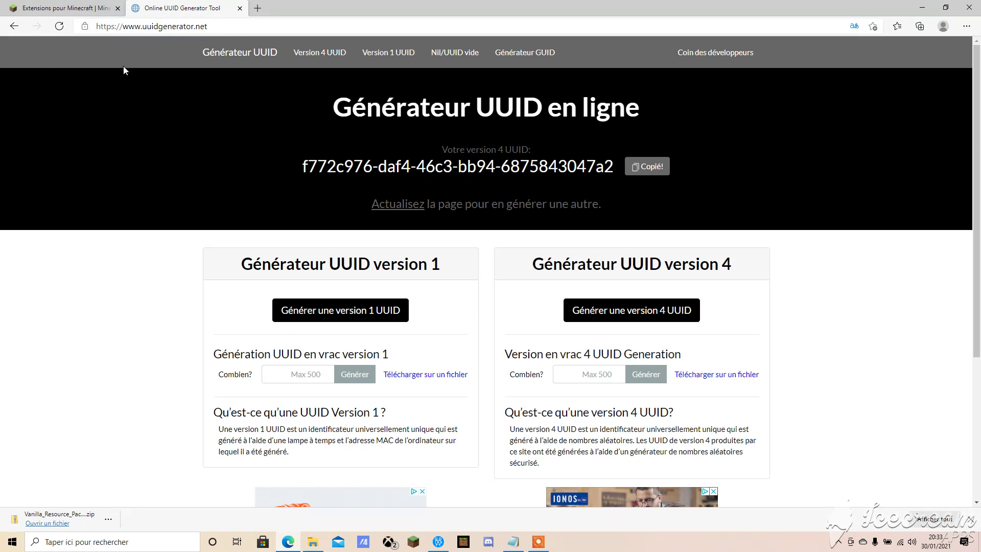
{"action": "left_click", "coordinate": [60, 26]}
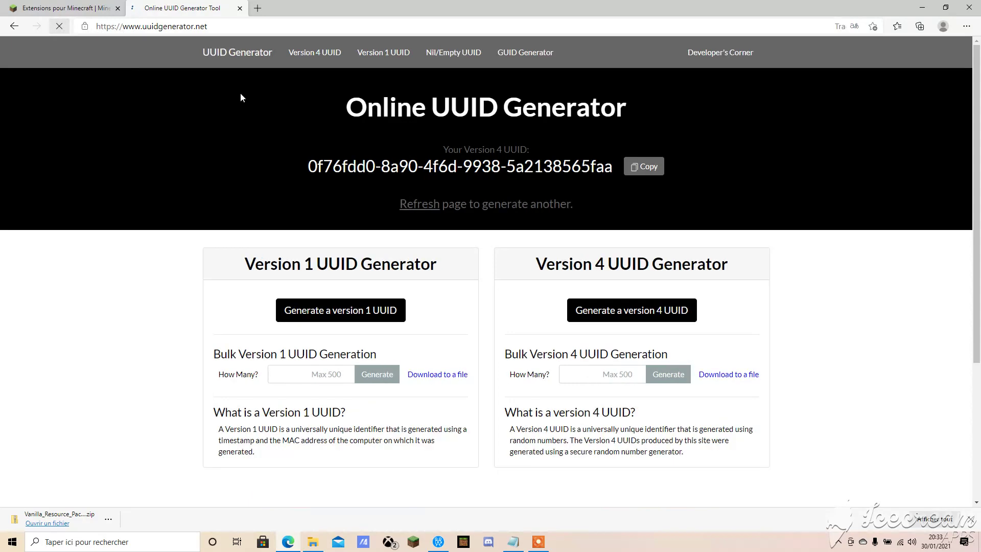
{"action": "left_click", "coordinate": [643, 167]}
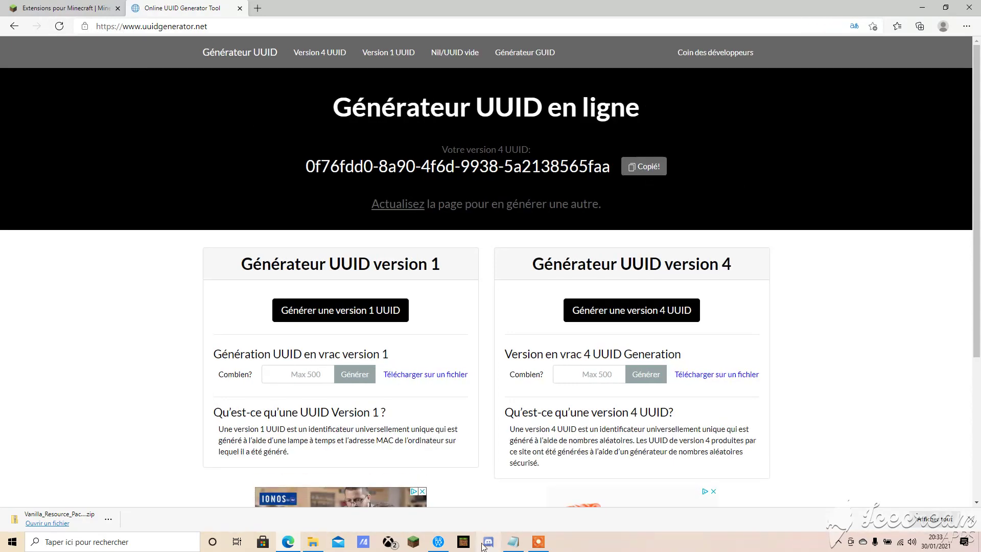
{"action": "left_click", "coordinate": [513, 541]}
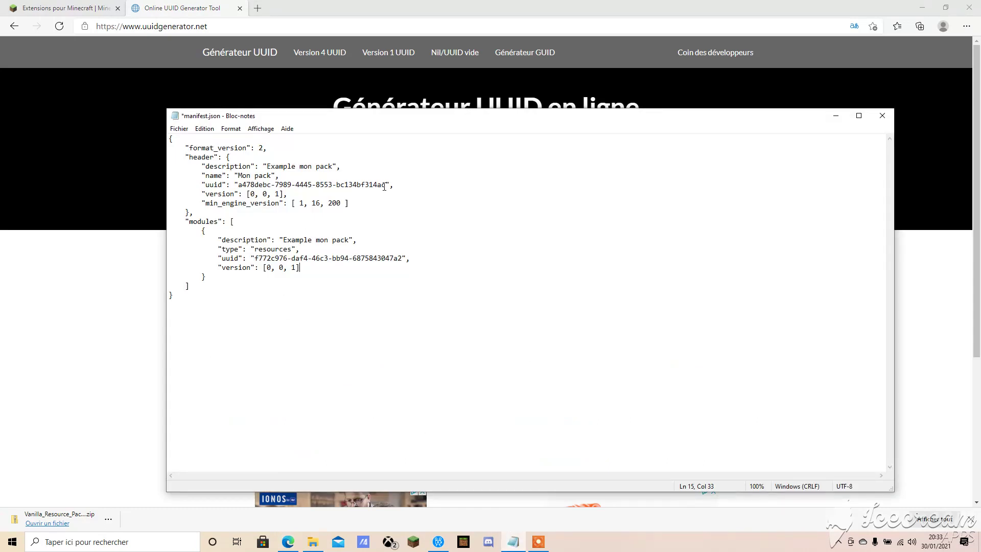
{"action": "left_click_drag", "start_coordinate": [386, 185], "coordinate": [243, 185]}
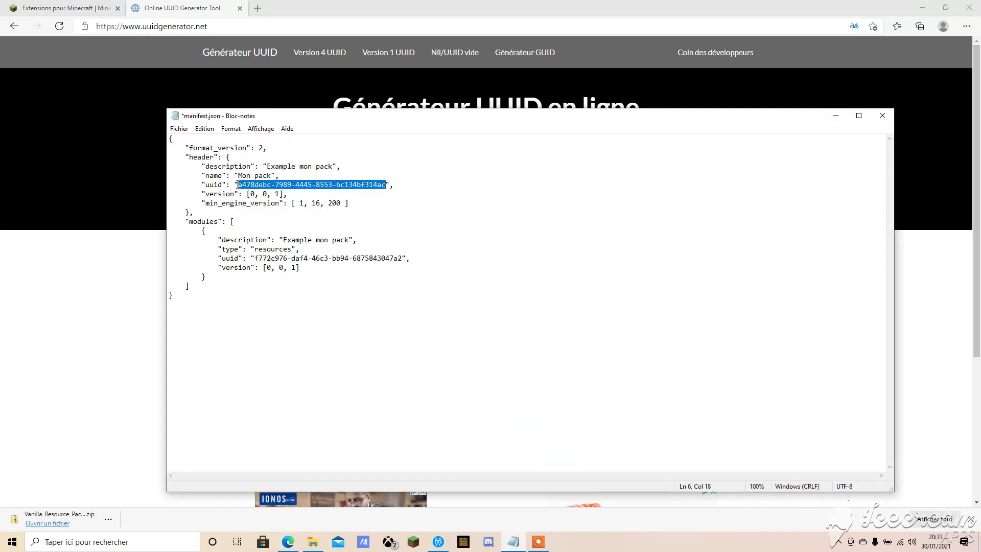
{"action": "key", "text": "BackSpace"}
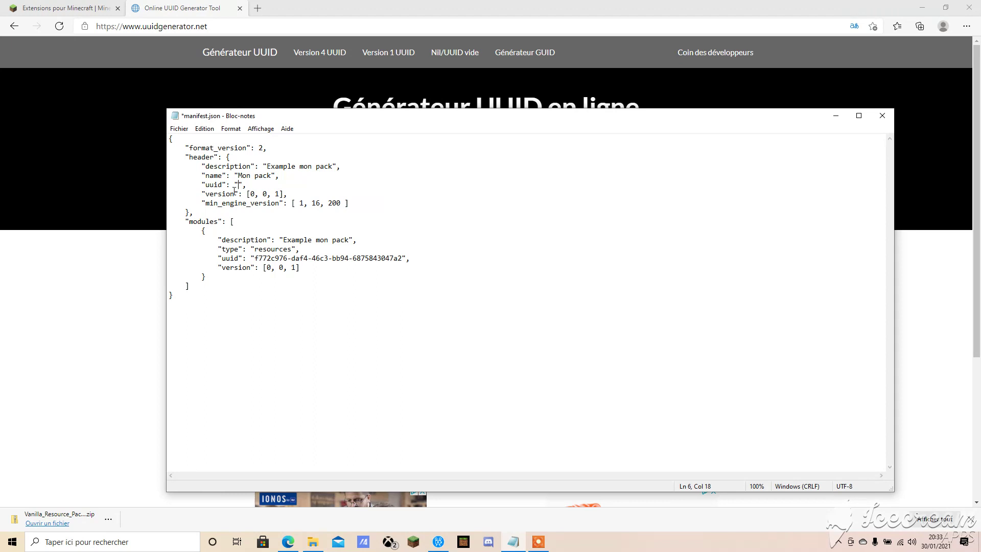
{"action": "right_click", "coordinate": [238, 186]}
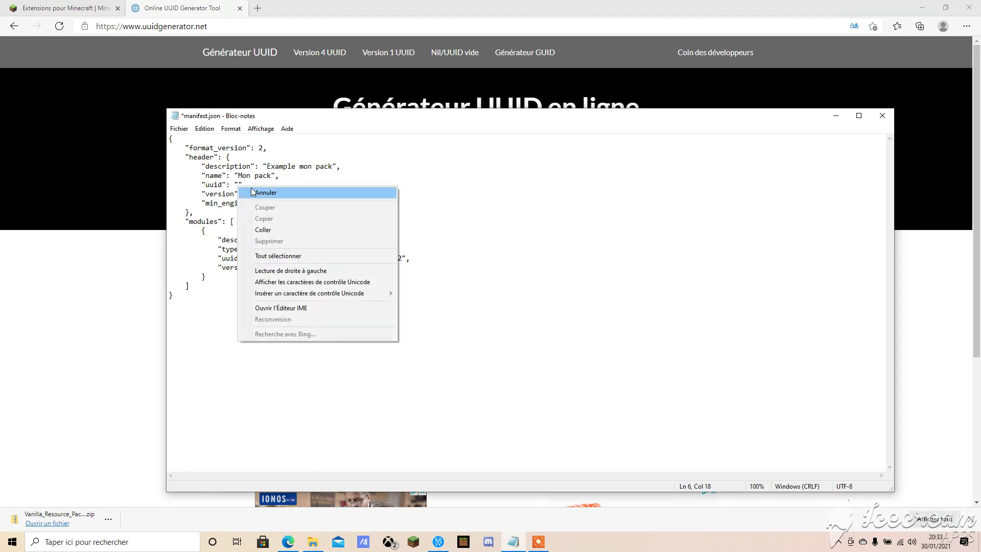
{"action": "left_click", "coordinate": [268, 228]}
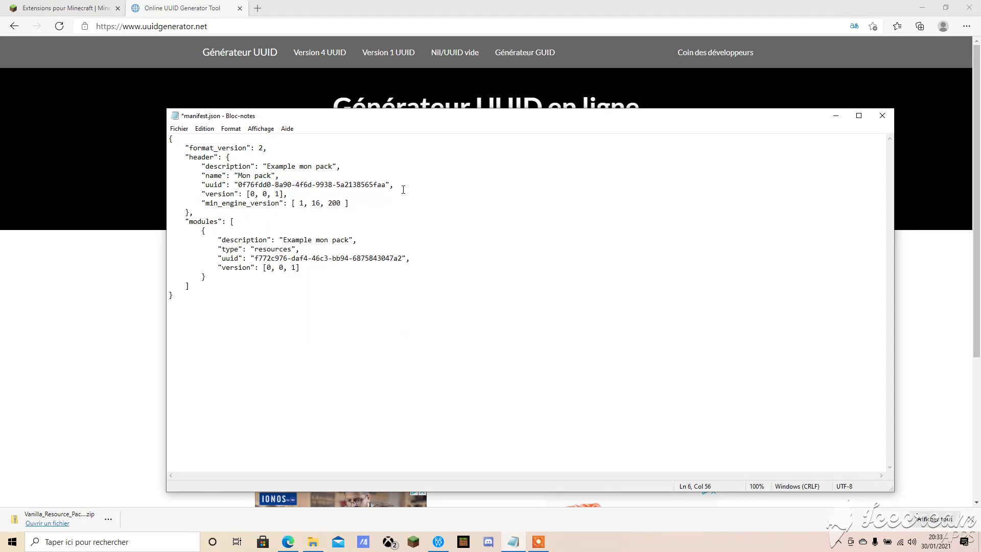
Generate another version 4 UUID on uuidgenerator.net and replace the uuid in the modules section of manifest.json with it
{"action": "left_click", "coordinate": [836, 115]}
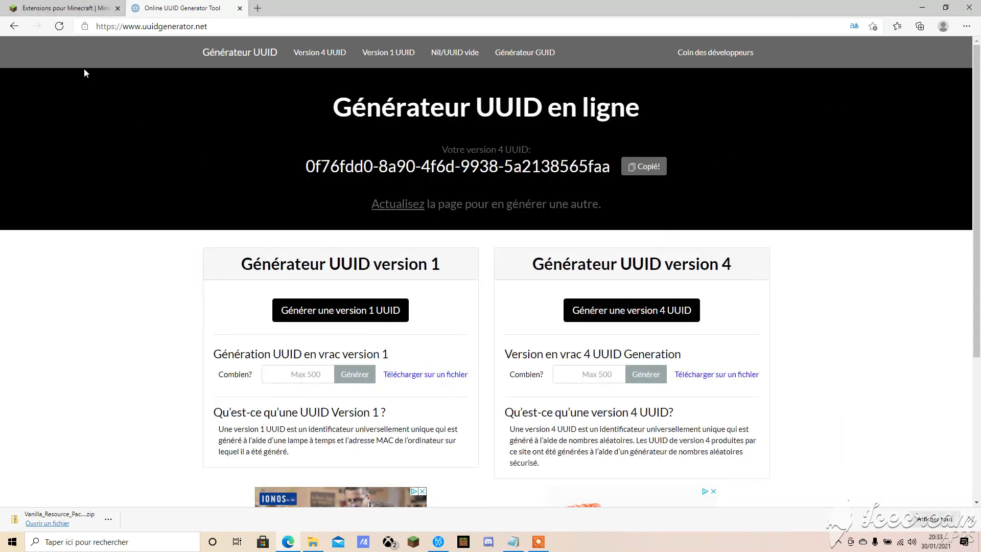
{"action": "left_click", "coordinate": [60, 27]}
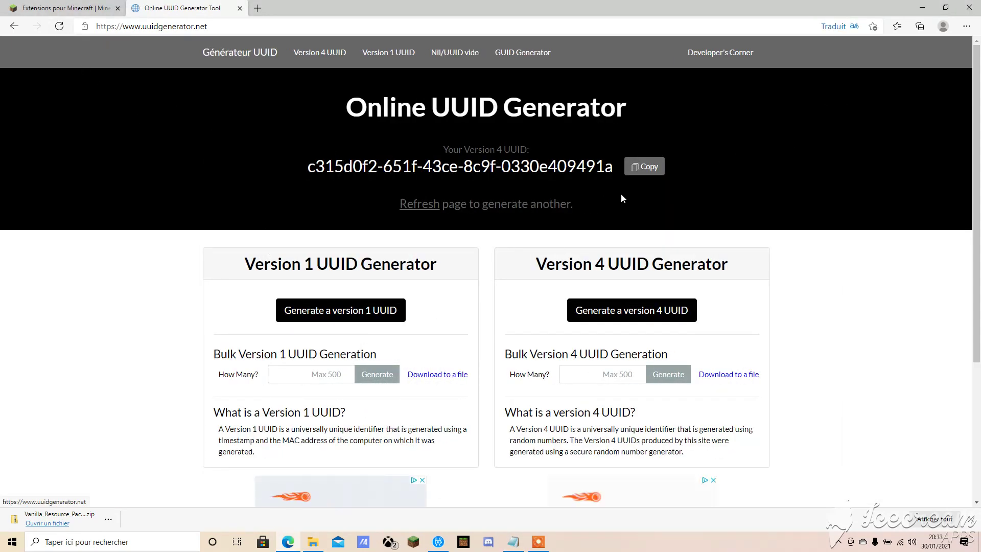
{"action": "left_click", "coordinate": [640, 168]}
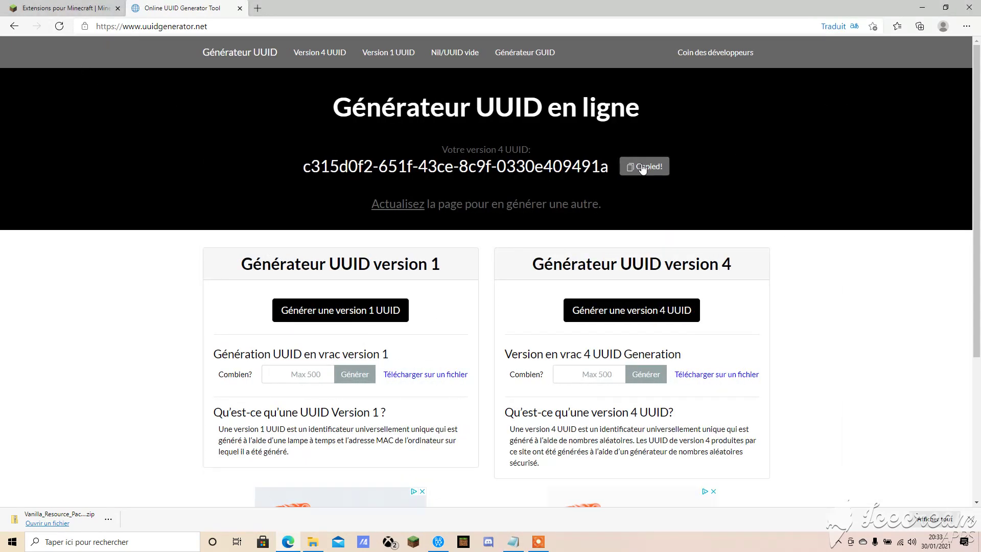
{"action": "left_click", "coordinate": [511, 543]}
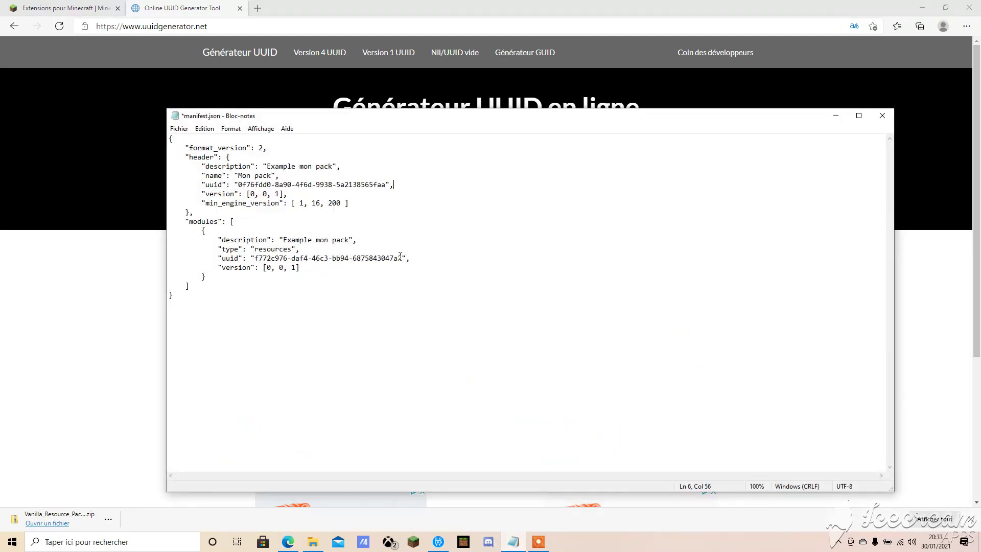
{"action": "left_click_drag", "start_coordinate": [402, 258], "coordinate": [259, 259]}
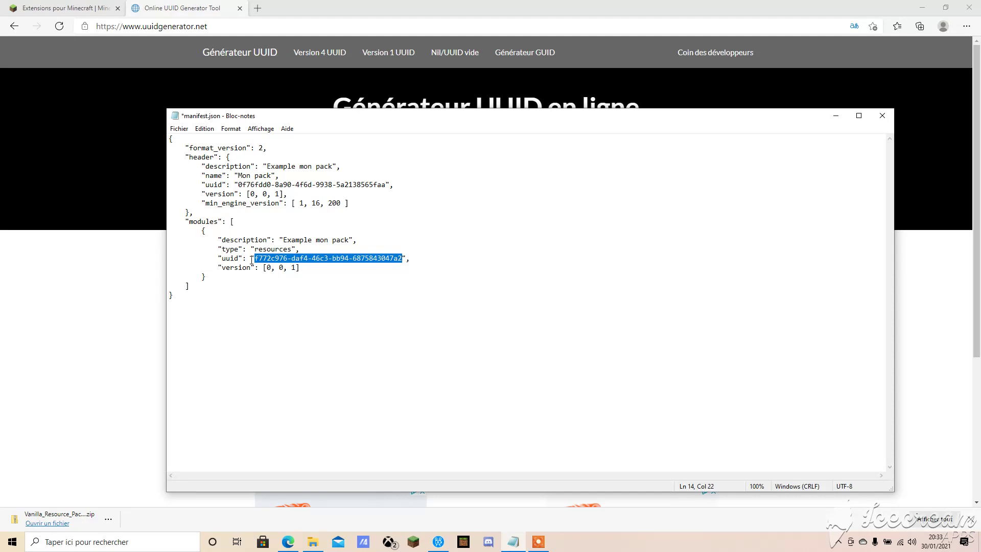
{"action": "key", "text": "BackSpace"}
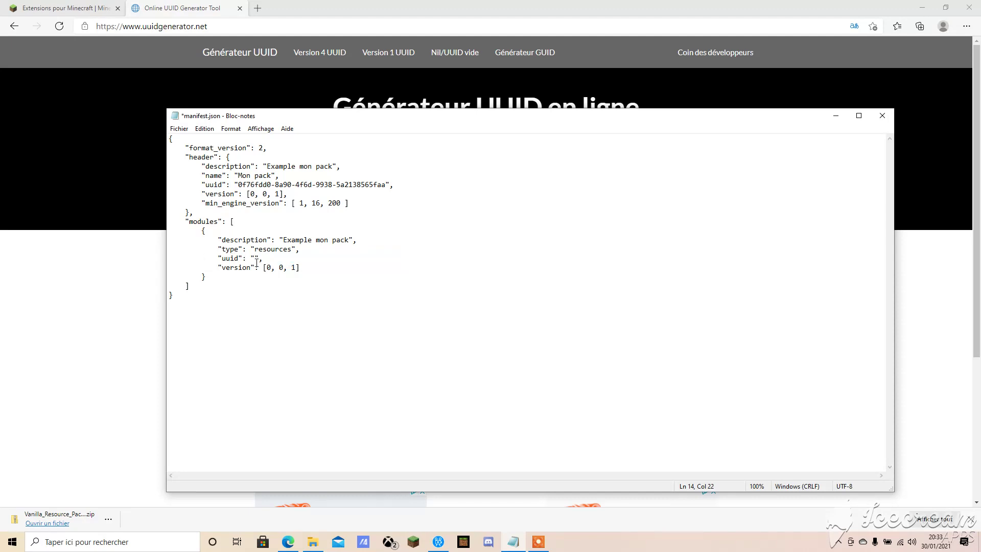
{"action": "right_click", "coordinate": [255, 259]}
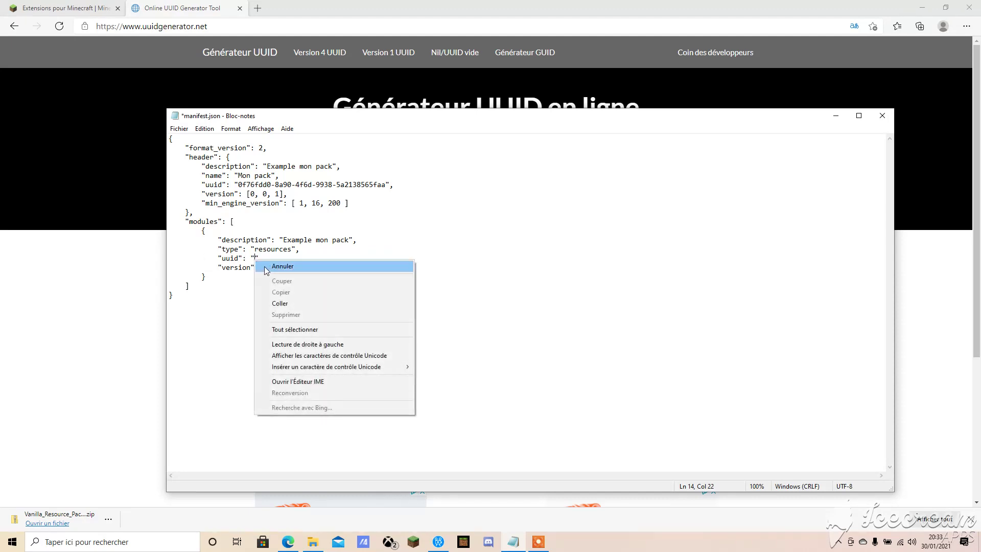
{"action": "left_click", "coordinate": [282, 303]}
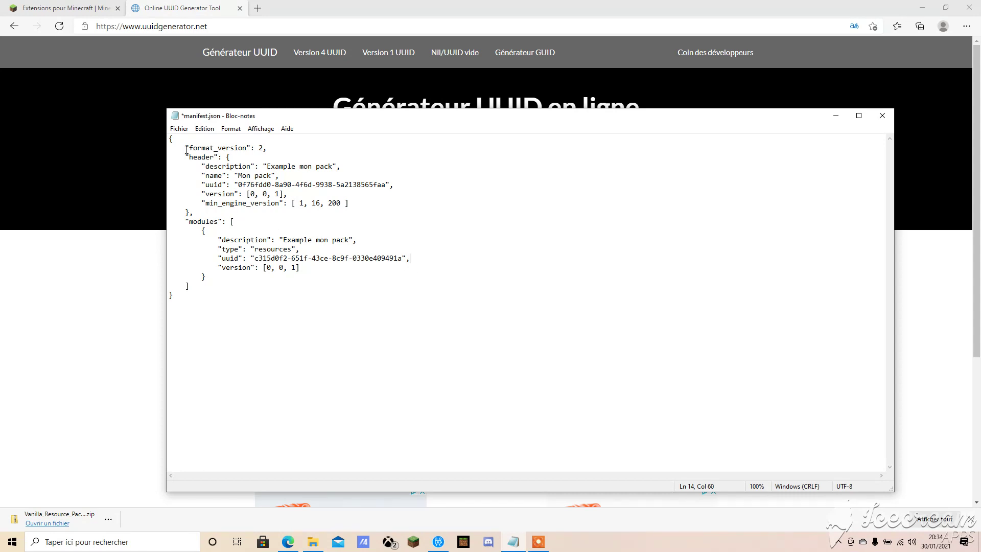
Save manifest.json, then close both Notepad and the Microsoft Edge window
{"action": "left_click", "coordinate": [179, 129]}
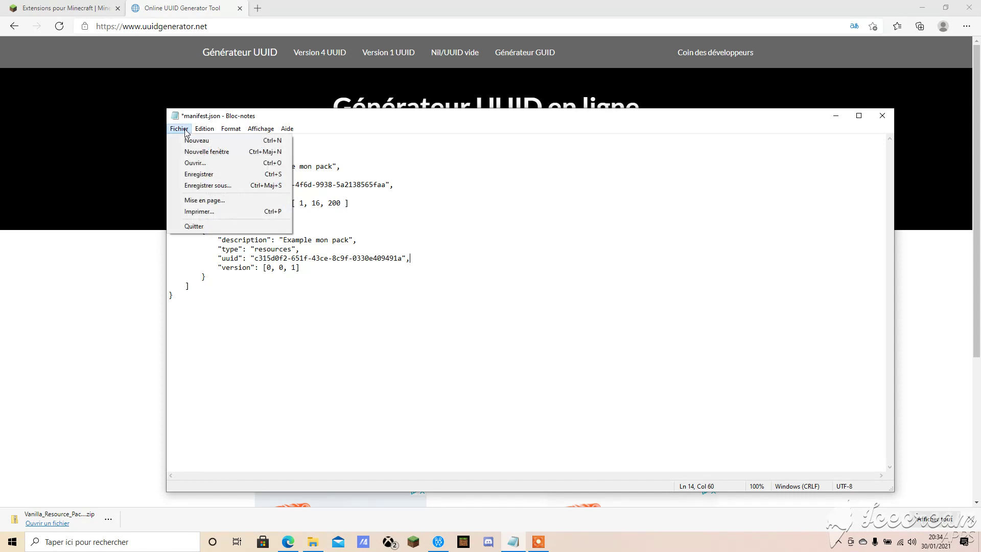
{"action": "left_click", "coordinate": [196, 176]}
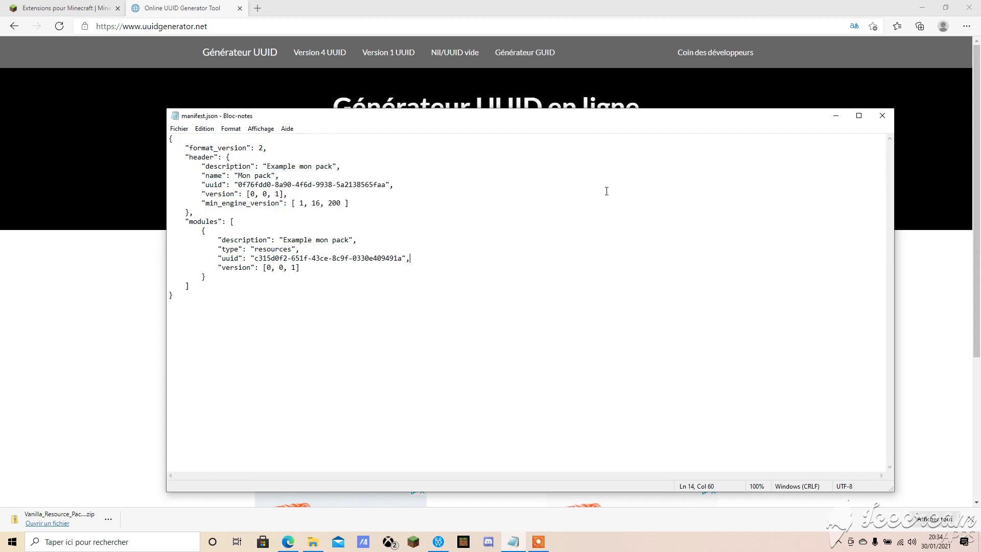
{"action": "left_click", "coordinate": [882, 117]}
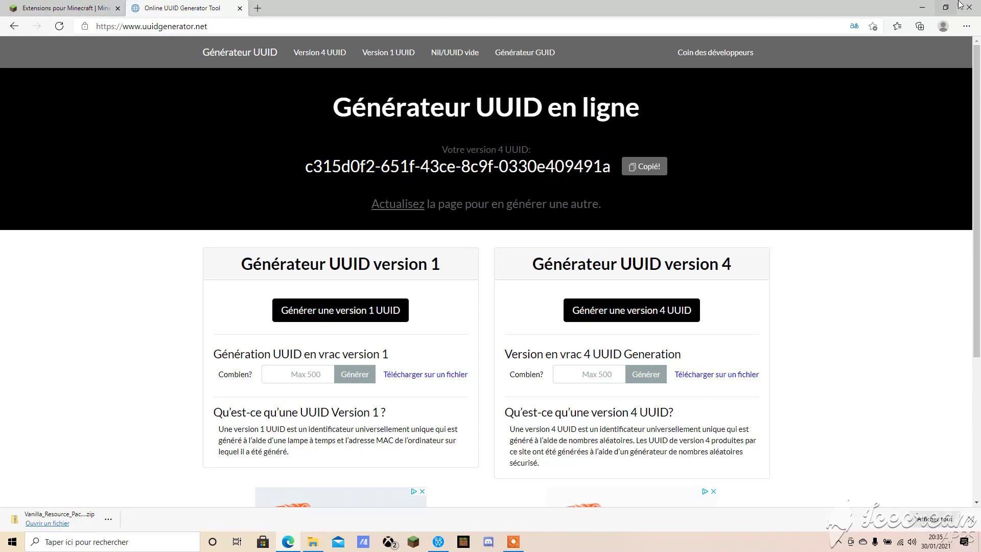
{"action": "left_click", "coordinate": [977, 5]}
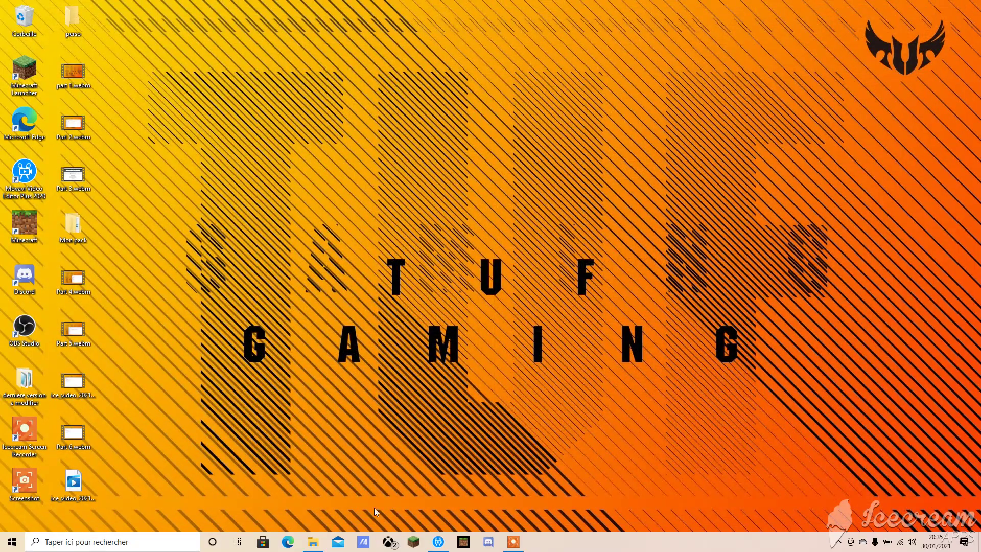
Open wood_sword.png from the textures/items folder of the extracted pack in Paint 3D
{"action": "left_click", "coordinate": [313, 542]}
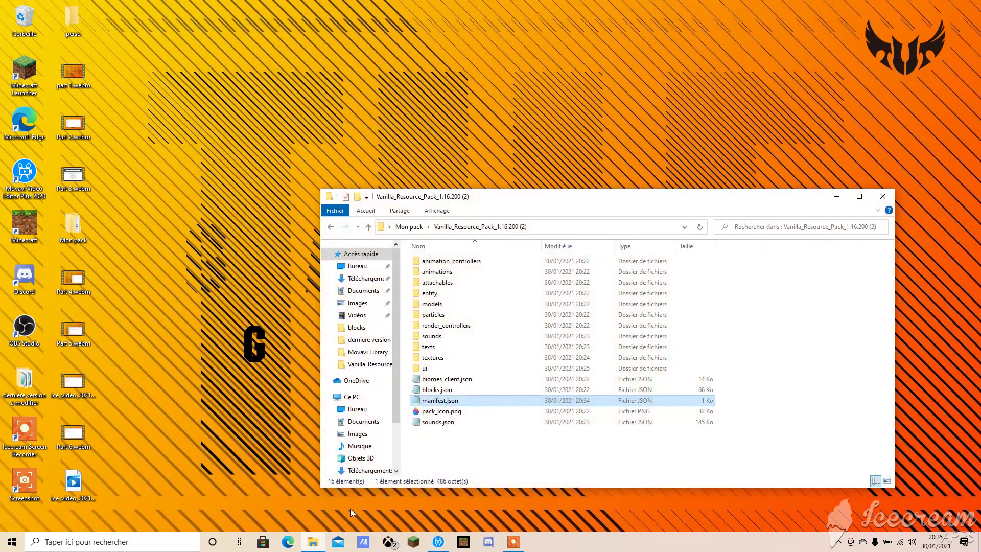
{"action": "double_click", "coordinate": [439, 358]}
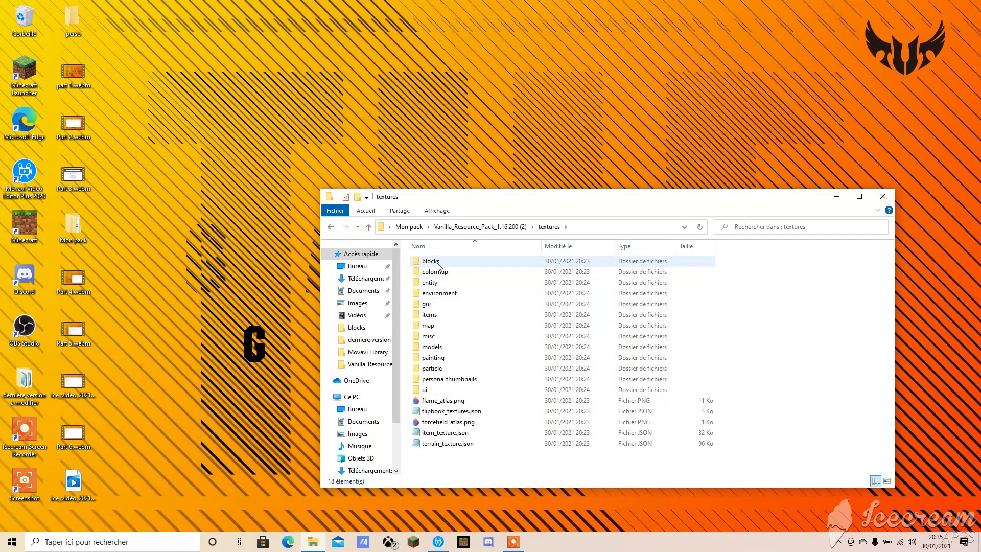
{"action": "double_click", "coordinate": [430, 316]}
{"action": "scroll", "coordinate": [495, 290], "scroll_direction": "down", "scroll_amount": 10}
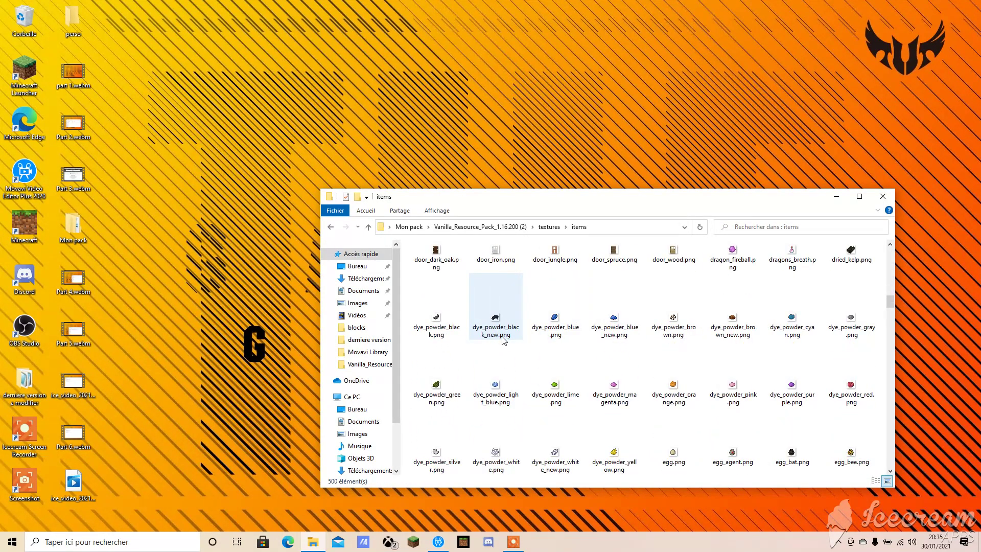
{"action": "scroll", "coordinate": [498, 319], "scroll_direction": "up", "scroll_amount": 10}
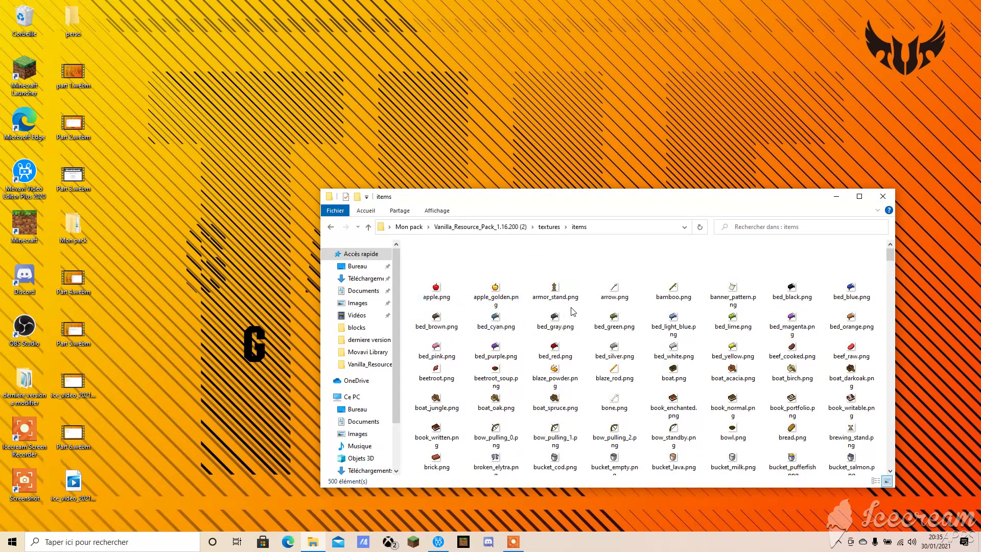
{"action": "scroll", "coordinate": [618, 301], "scroll_direction": "down", "scroll_amount": 1}
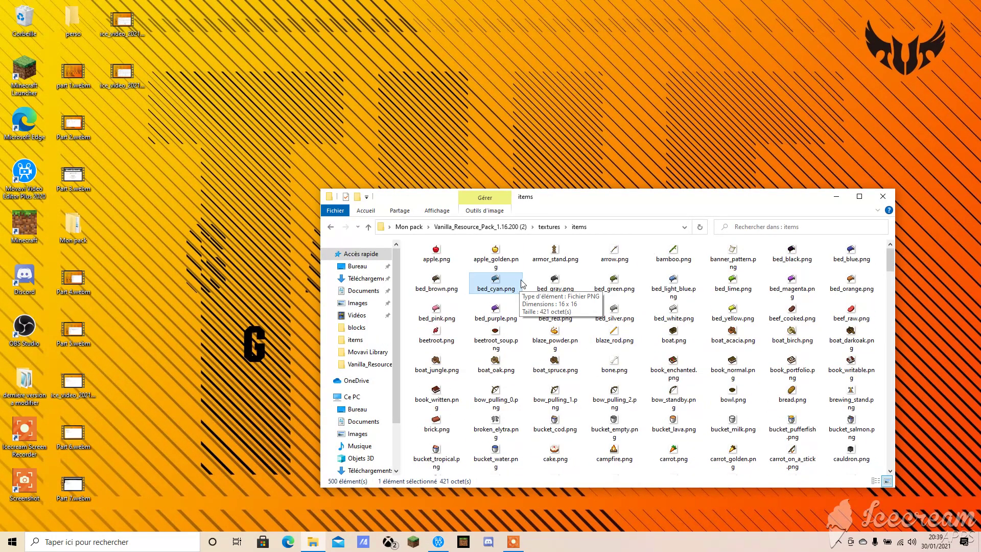
{"action": "scroll", "coordinate": [521, 327], "scroll_direction": "down", "scroll_amount": 8}
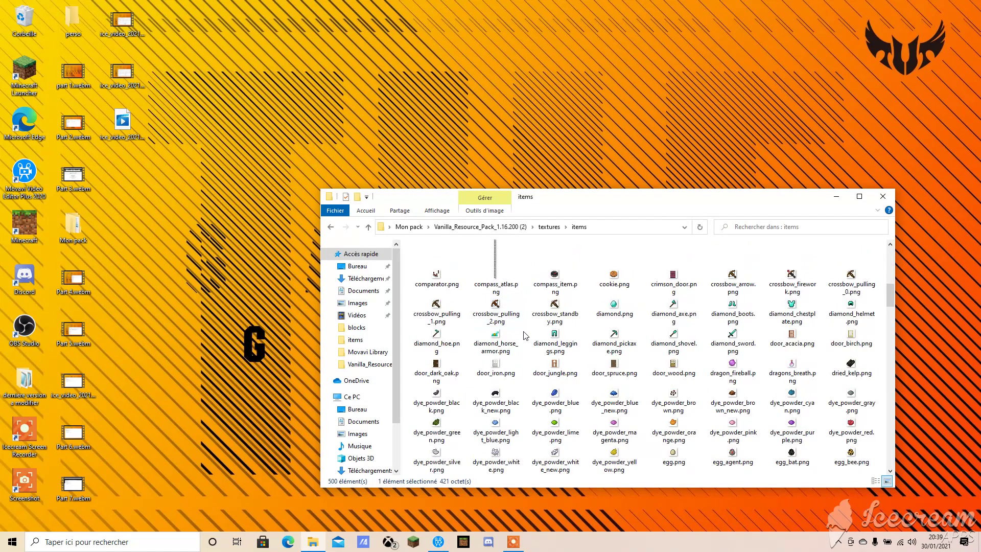
{"action": "scroll", "coordinate": [528, 356], "scroll_direction": "down", "scroll_amount": 15}
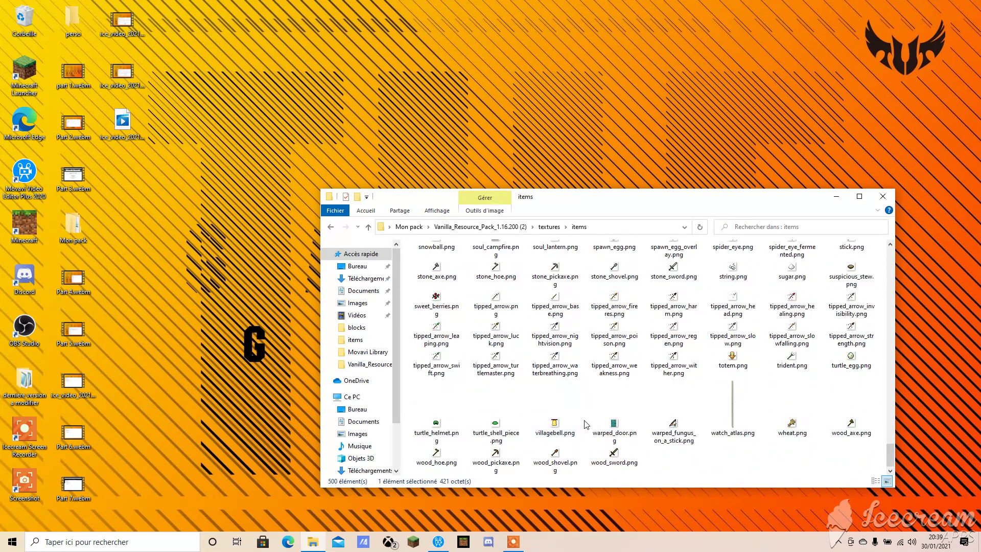
{"action": "double_click", "coordinate": [622, 460]}
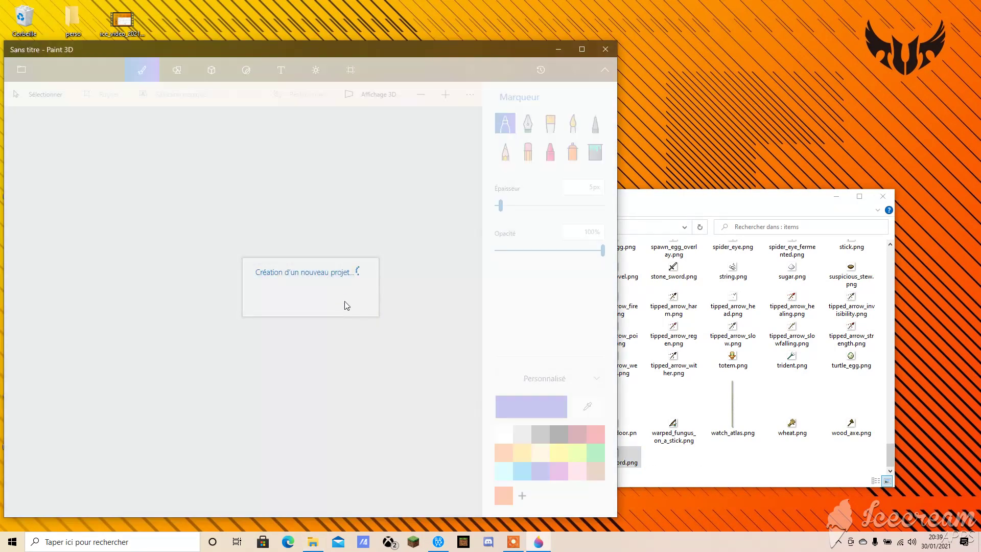
Erase the upper part of the wooden sword's blade with the Eraser at 1 px thickness
{"action": "scroll", "coordinate": [252, 314], "scroll_direction": "up", "scroll_amount": 5}
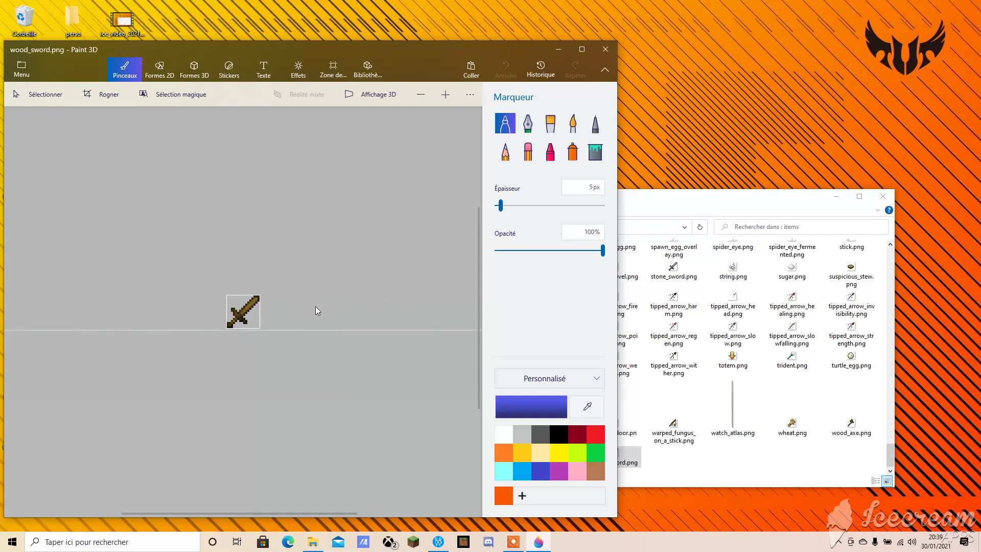
{"action": "scroll", "coordinate": [281, 323], "scroll_direction": "up", "scroll_amount": 3}
{"action": "scroll", "coordinate": [234, 317], "scroll_direction": "up", "scroll_amount": 3}
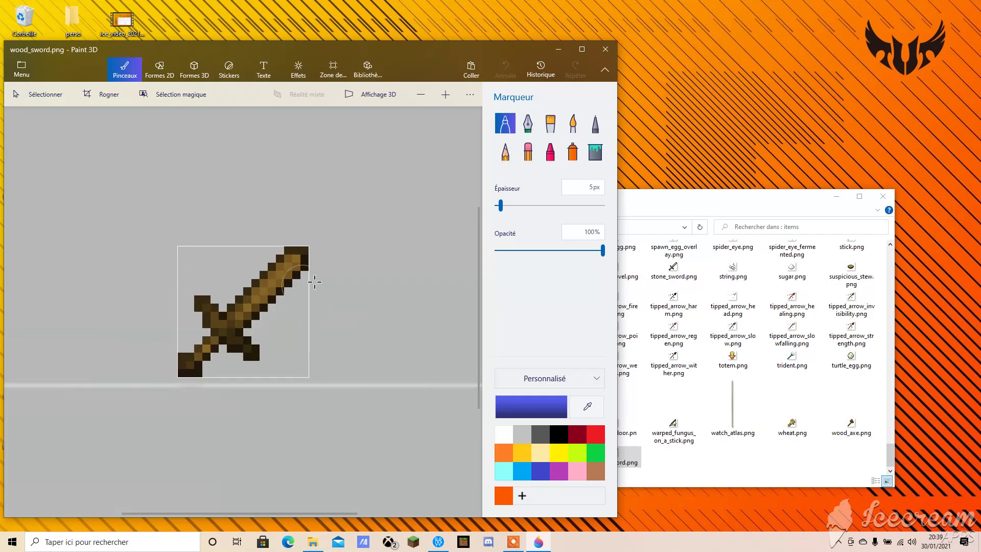
{"action": "left_click", "coordinate": [526, 151]}
{"action": "left_click_drag", "start_coordinate": [517, 209], "coordinate": [433, 227]}
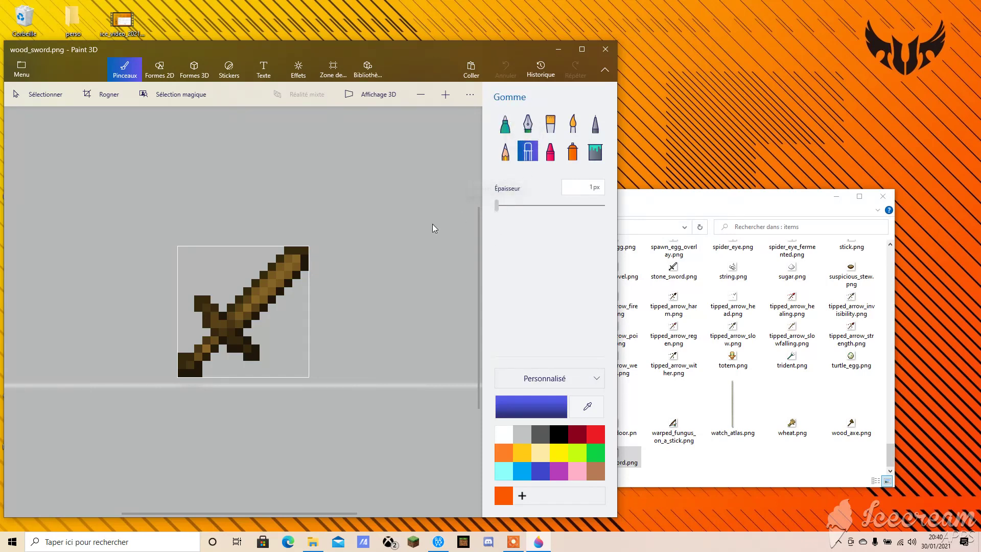
{"action": "scroll", "coordinate": [335, 284], "scroll_direction": "up", "scroll_amount": 3}
{"action": "mouse_move", "coordinate": [288, 278]}
{"action": "left_mouse_down"}
{"action": "mouse_move", "coordinate": [324, 278]}
{"action": "mouse_move", "coordinate": [324, 256]}
{"action": "mouse_move", "coordinate": [302, 239]}
{"action": "mouse_move", "coordinate": [340, 239]}
{"action": "mouse_move", "coordinate": [347, 201]}
{"action": "mouse_move", "coordinate": [362, 199]}
{"action": "left_mouse_up"}
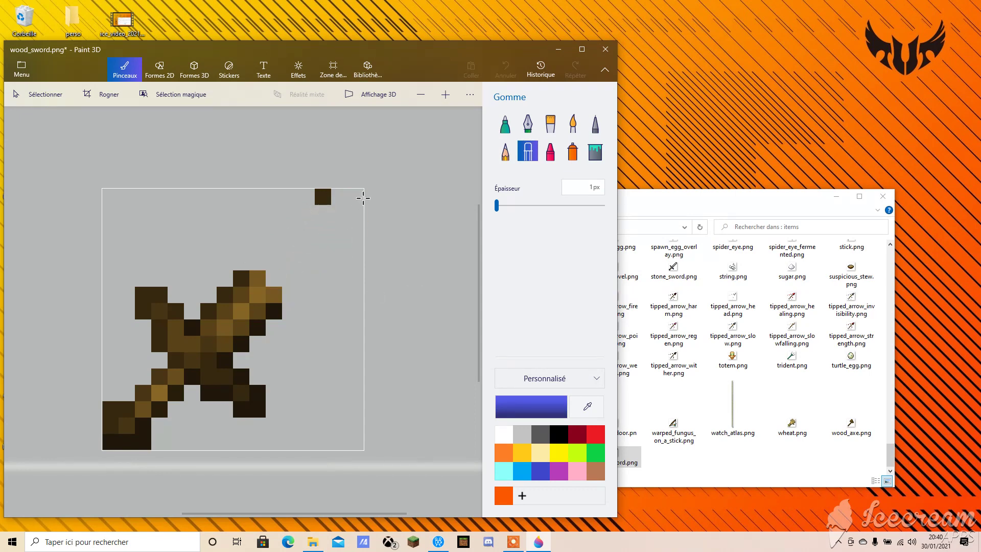
Sample the darkest brown from the sword's blade edge and paint a broad blade tip with the Pixel pen at 5 px
{"action": "left_click", "coordinate": [586, 406]}
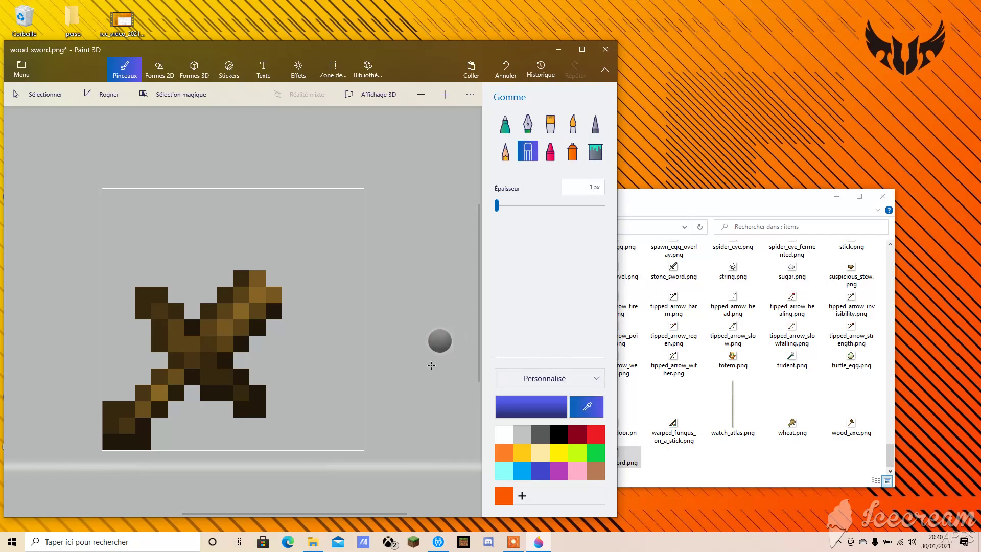
{"action": "left_click", "coordinate": [260, 333]}
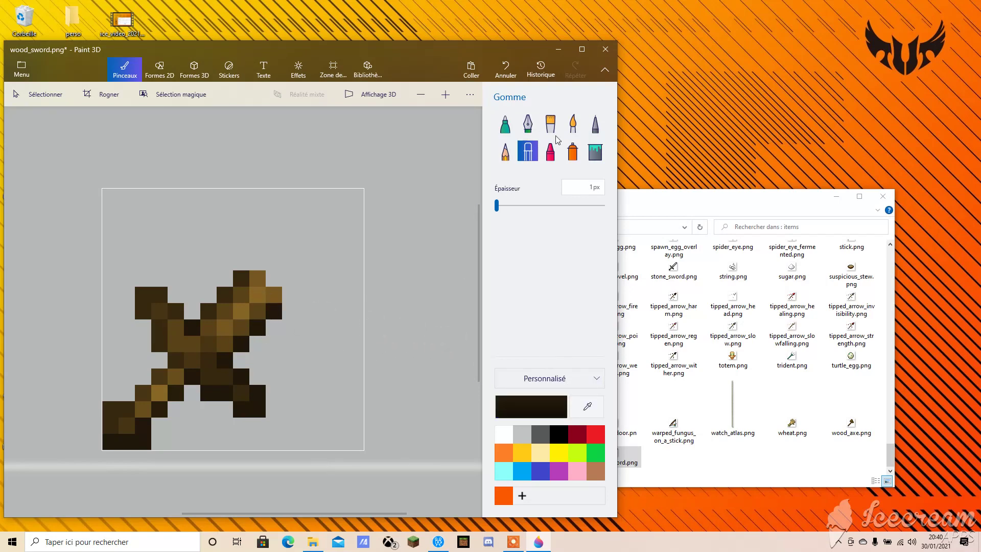
{"action": "left_click", "coordinate": [595, 123]}
{"action": "left_click", "coordinate": [273, 279]}
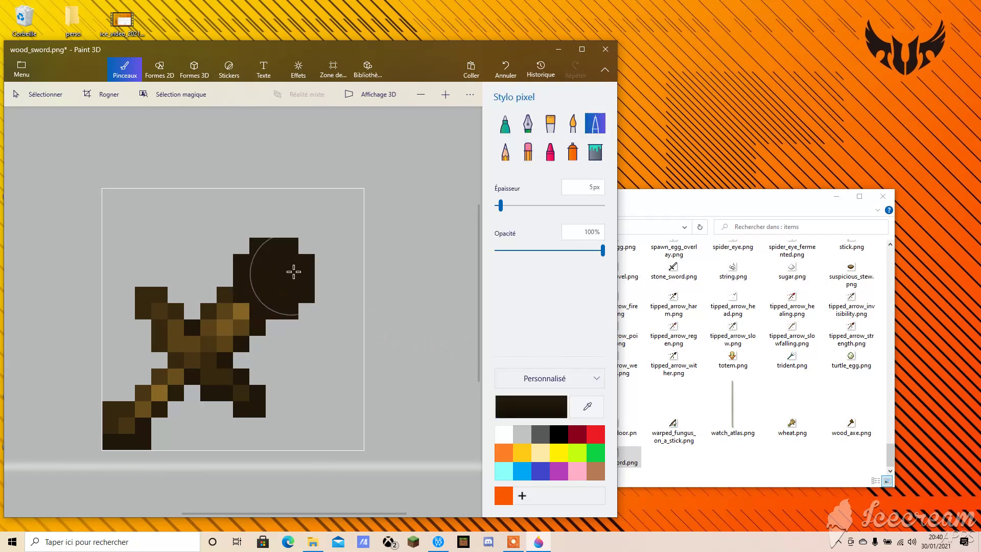
Set the Pixel pen thickness to 1 px and fill in dark pixels at the blade's tip, along its edges and on the guard
{"action": "left_click_drag", "start_coordinate": [501, 205], "coordinate": [489, 208]}
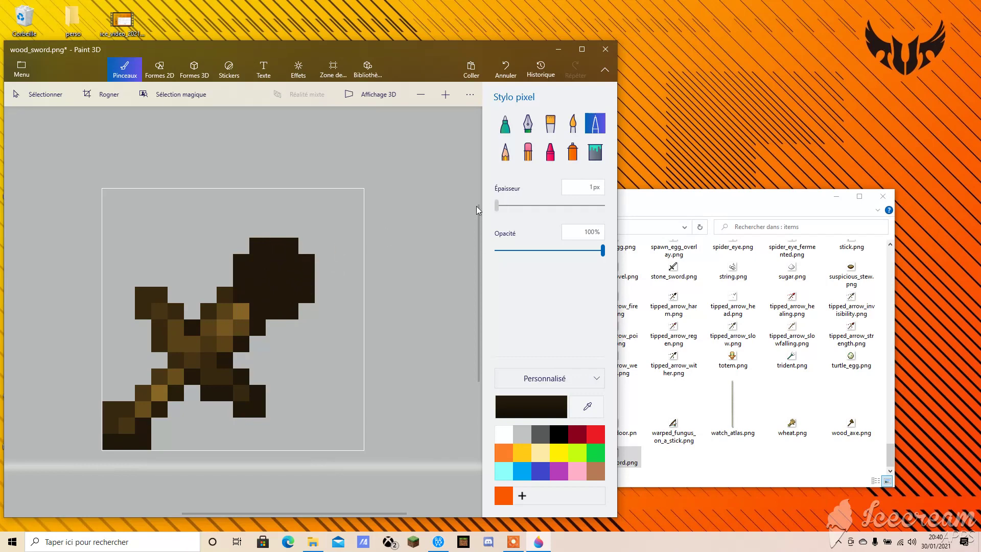
{"action": "left_click", "coordinate": [304, 247]}
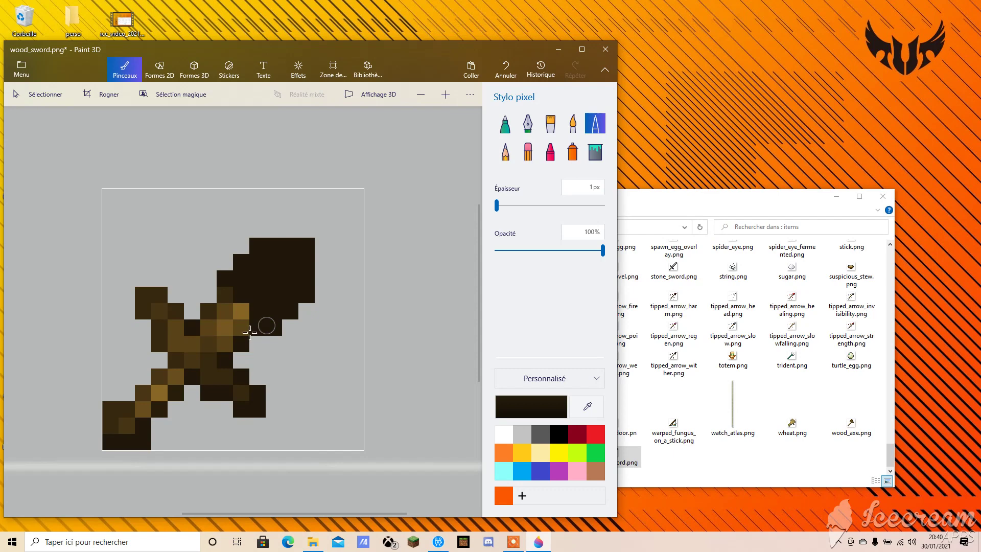
{"action": "left_click", "coordinate": [210, 294]}
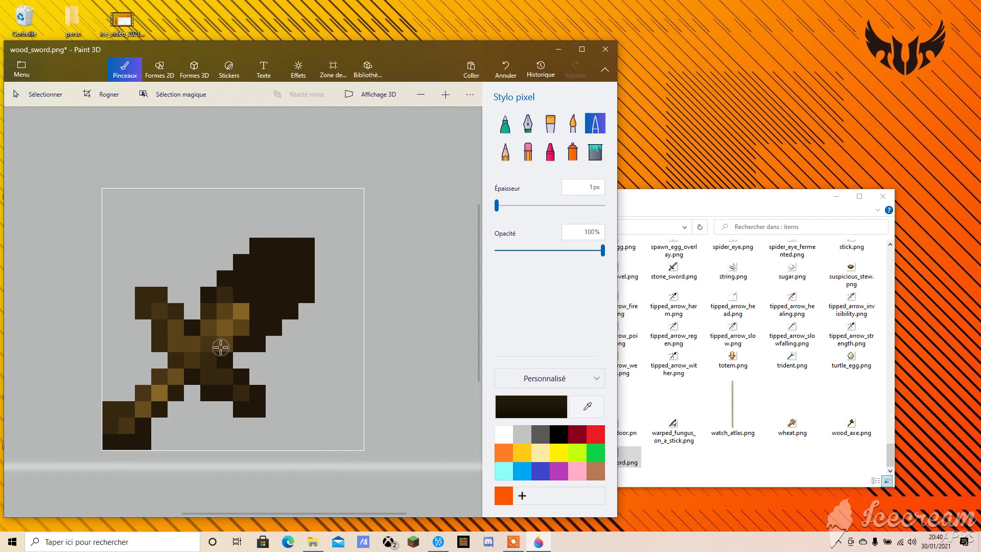
{"action": "left_click", "coordinate": [159, 309]}
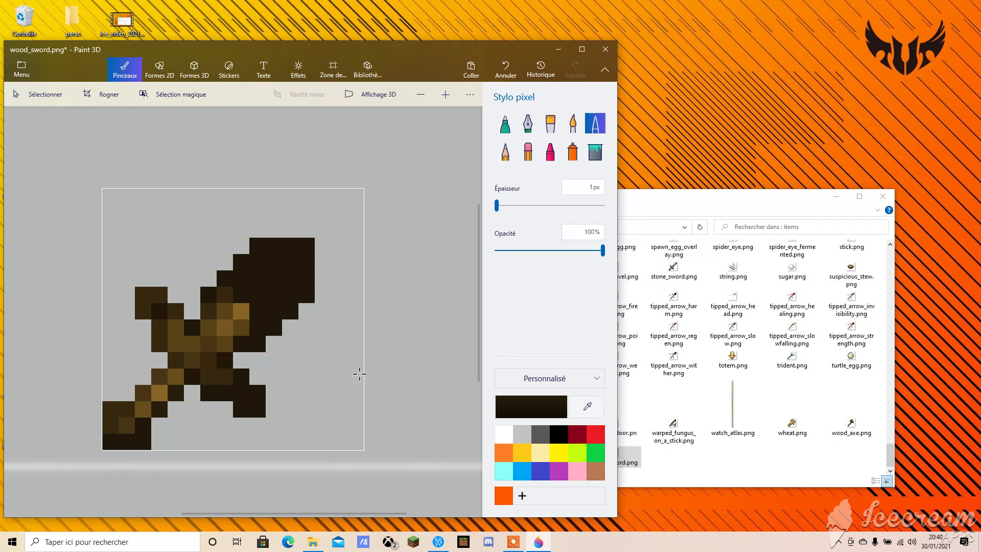
Save the edited wood_sword.png and close Paint 3D to return to the items folder
{"action": "left_click", "coordinate": [22, 70]}
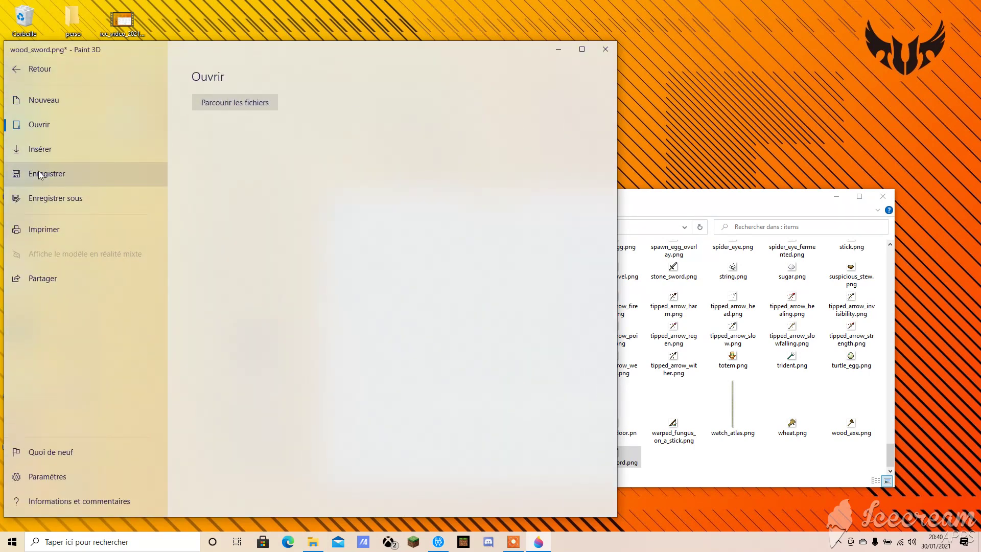
{"action": "left_click", "coordinate": [39, 174]}
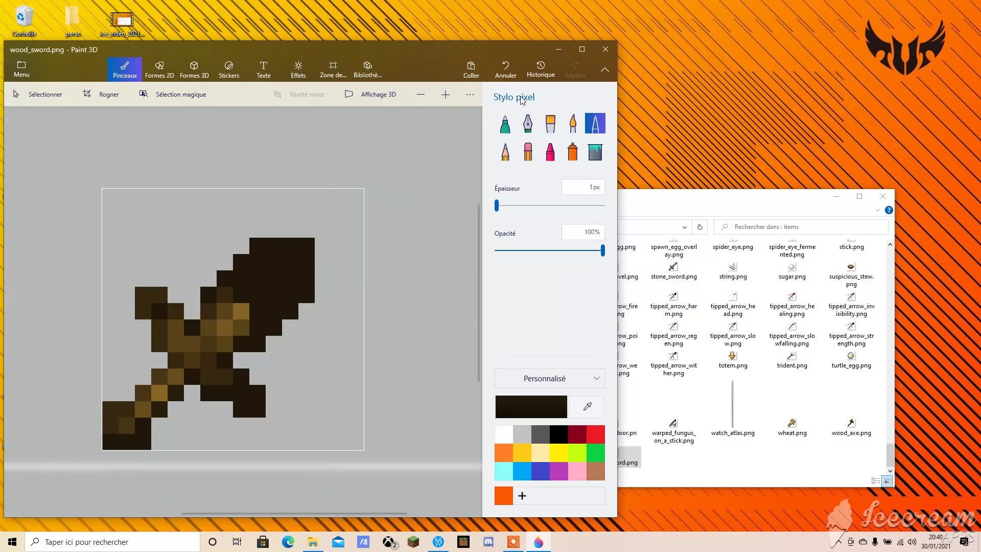
{"action": "left_click", "coordinate": [604, 50]}
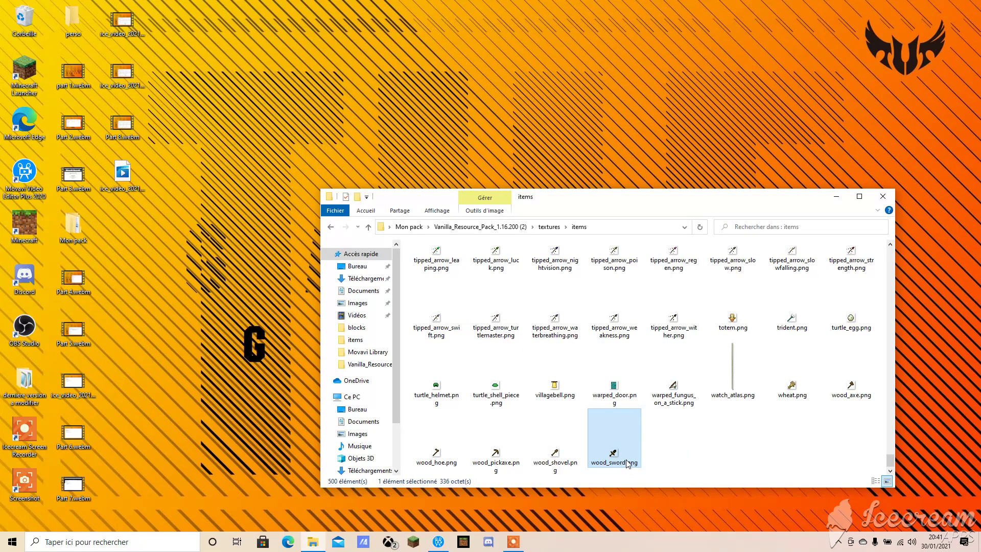
{"action": "scroll", "coordinate": [609, 443], "scroll_direction": "up", "scroll_amount": 3}
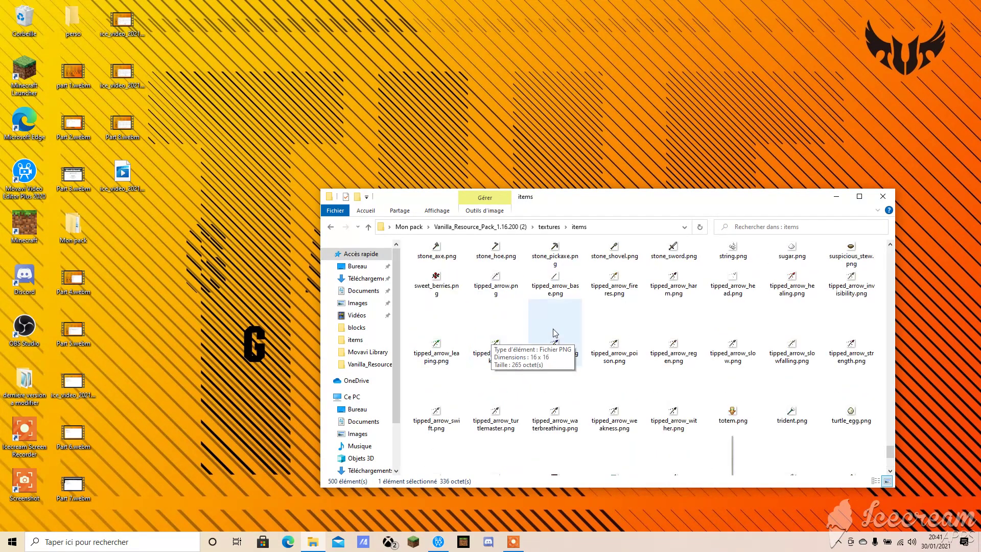
Return to the Vanilla_Resource_Pack_1.16.200 (2) folder and compress all its files and folders into one zip archive
{"action": "left_click", "coordinate": [332, 228]}
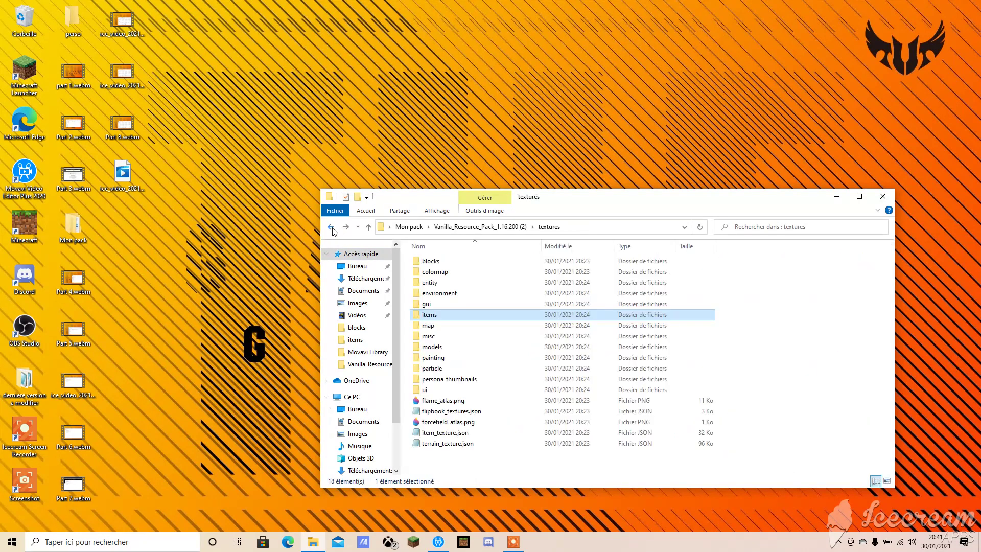
{"action": "left_click", "coordinate": [331, 229]}
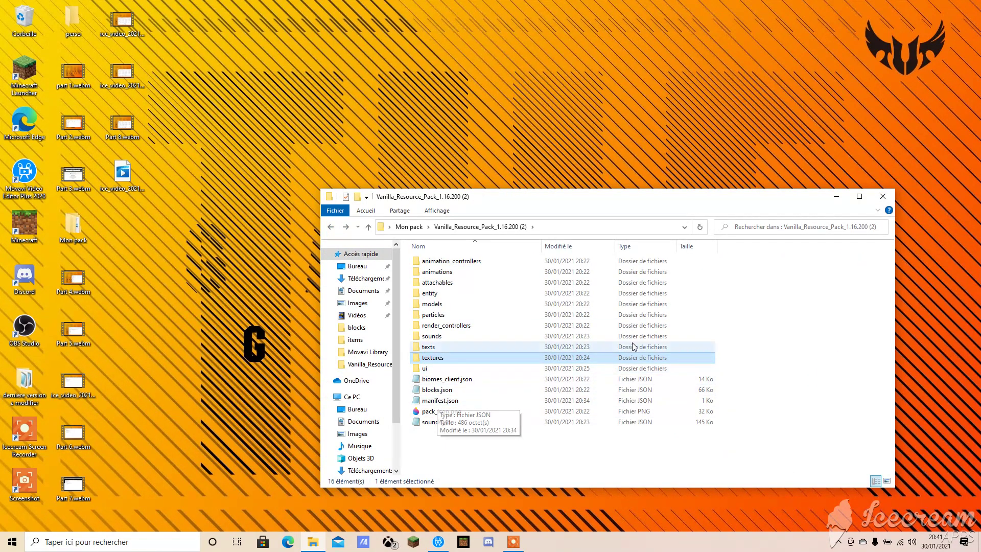
{"action": "left_click_drag", "start_coordinate": [707, 261], "coordinate": [706, 433]}
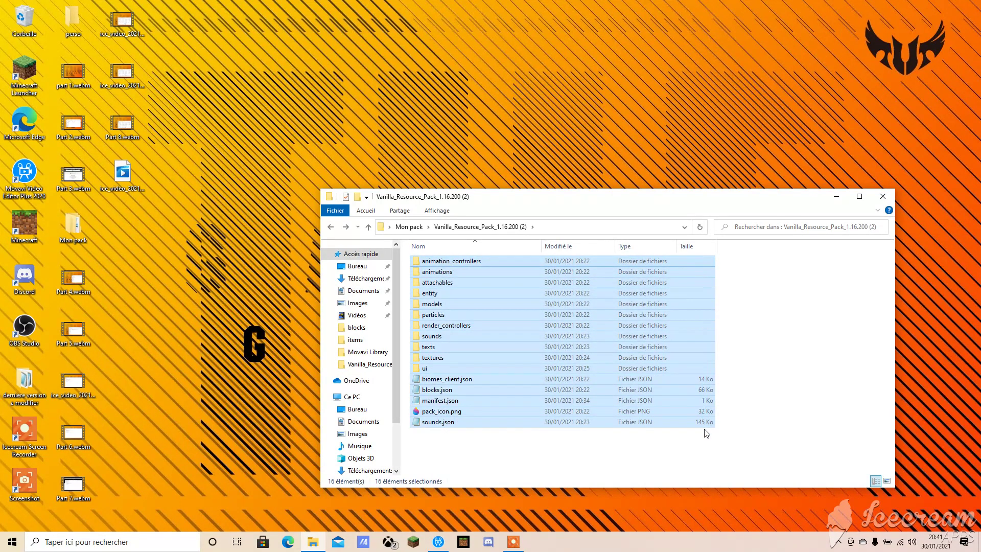
{"action": "right_click", "coordinate": [690, 341]}
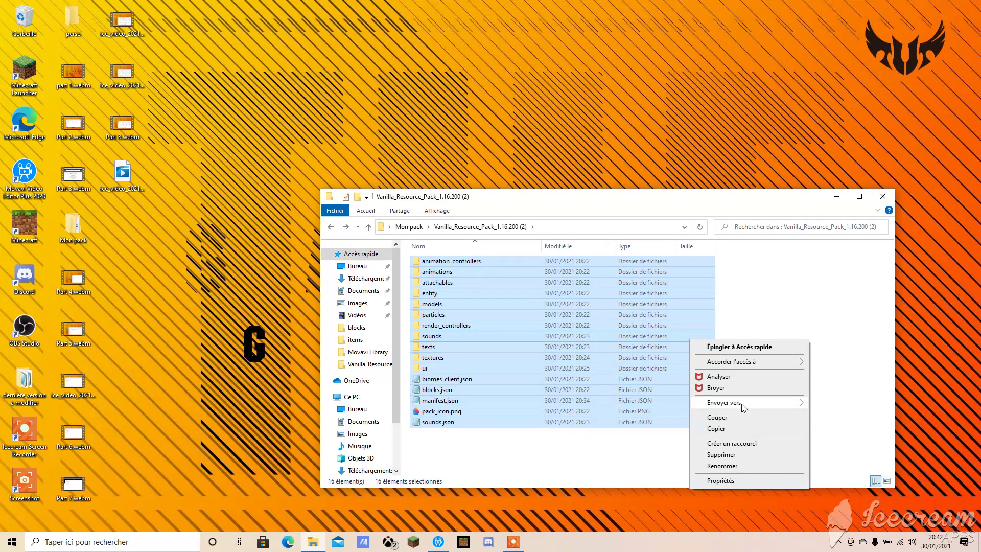
{"action": "mouse_move", "coordinate": [740, 403]}
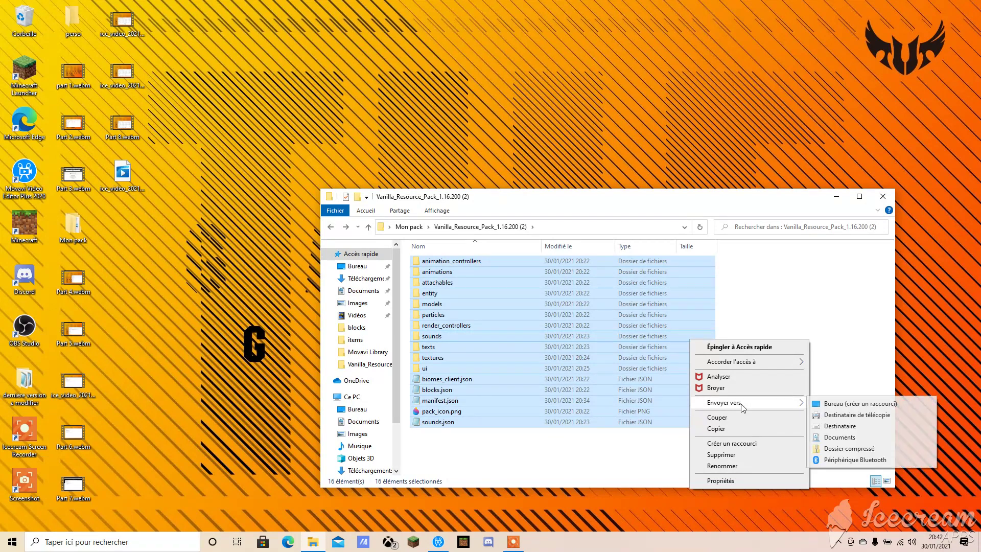
{"action": "left_click", "coordinate": [862, 450]}
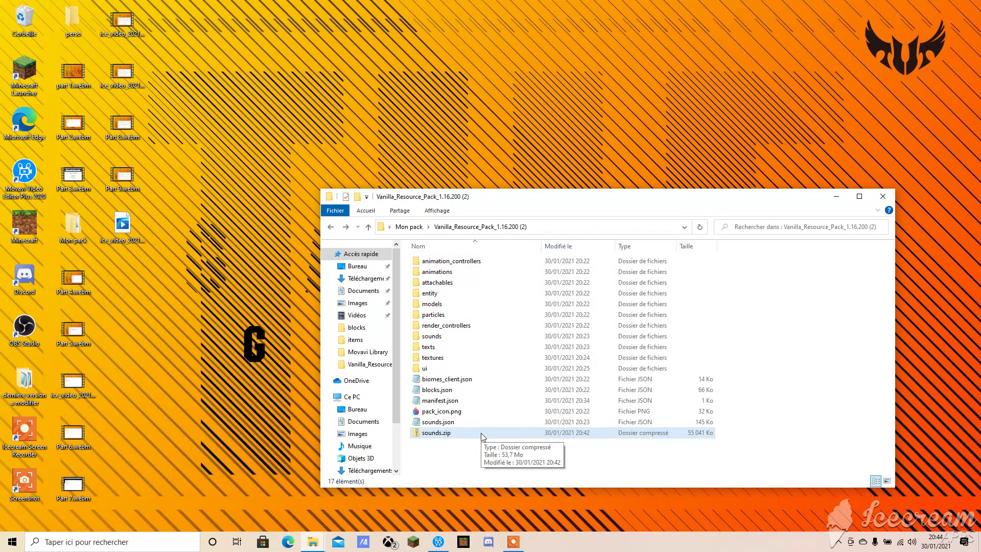
Rename the new sounds.zip archive as Mon pack.zip
{"action": "left_click", "coordinate": [482, 436]}
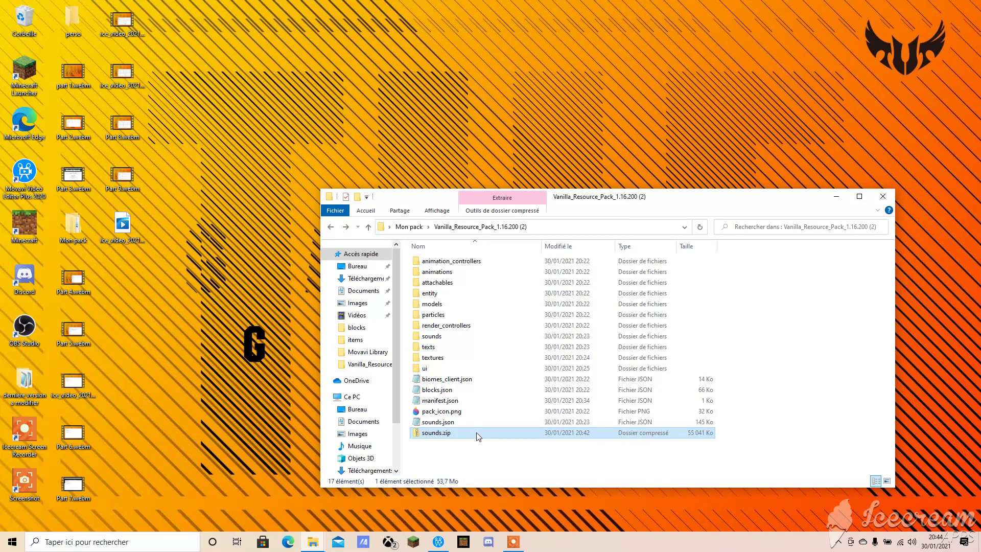
{"action": "right_click", "coordinate": [477, 435]}
{"action": "left_click", "coordinate": [503, 409]}
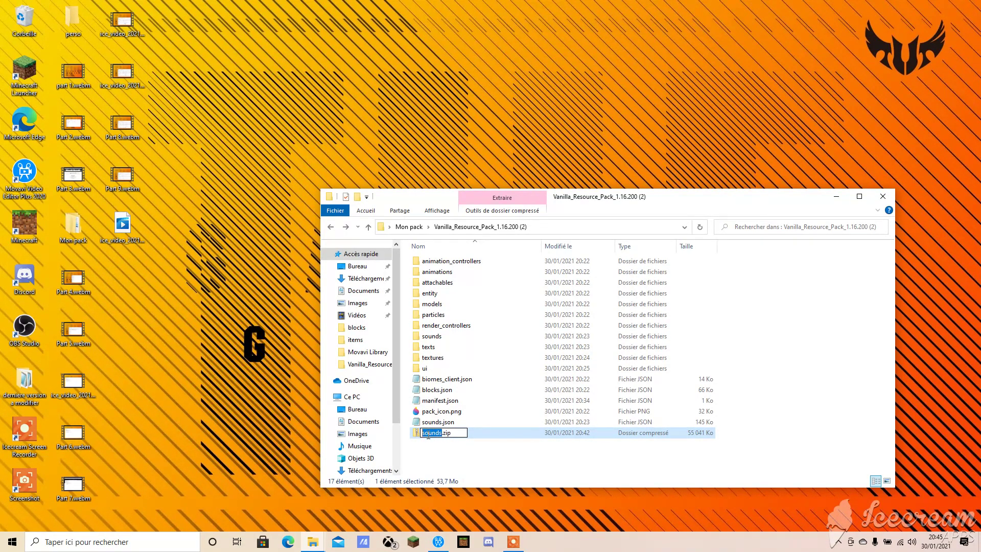
{"action": "key", "text": "BackSpace"}
{"action": "left_click", "coordinate": [532, 464]}
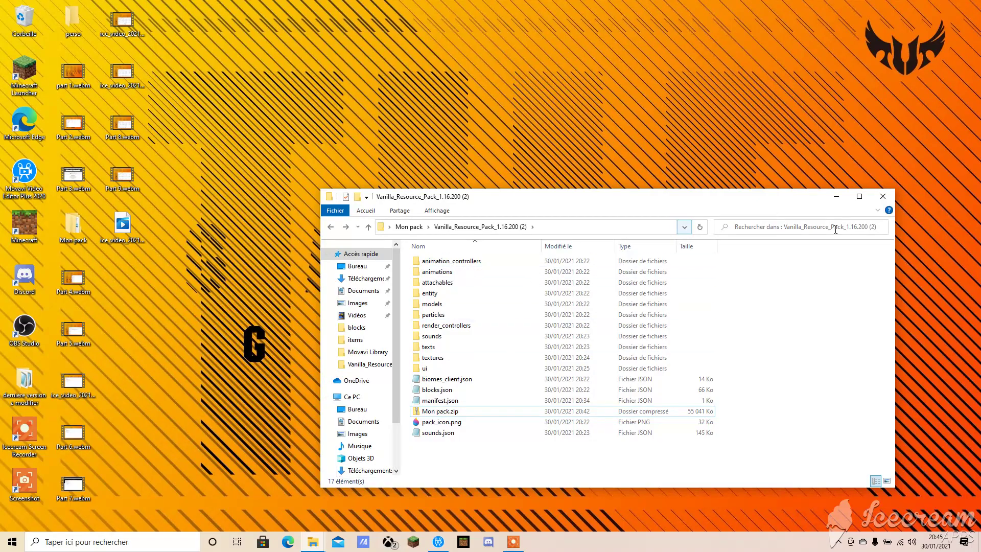
Arrange the two folder windows side by side and move Mon pack.zip into Minecraft's resource_packs folder
{"action": "left_click", "coordinate": [836, 199]}
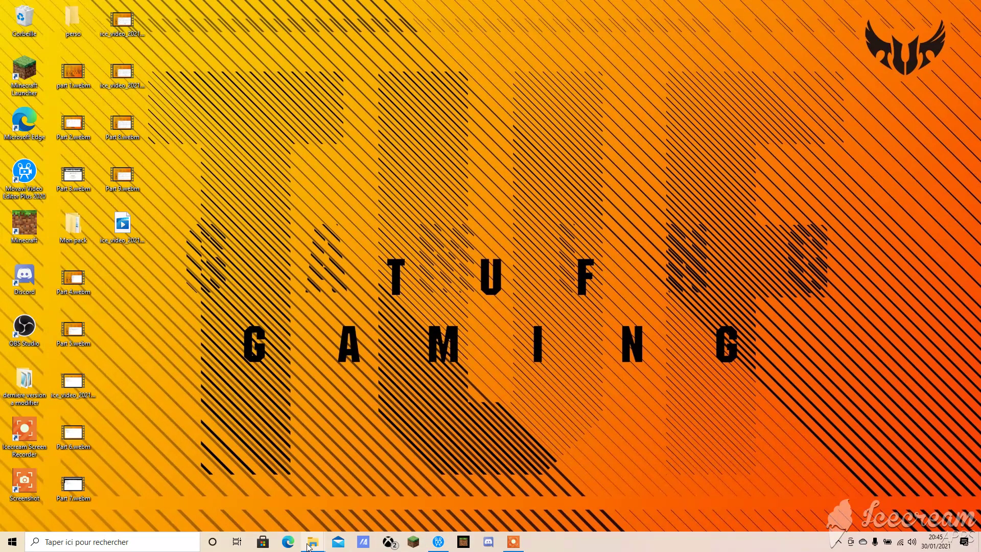
{"action": "mouse_move", "coordinate": [312, 541]}
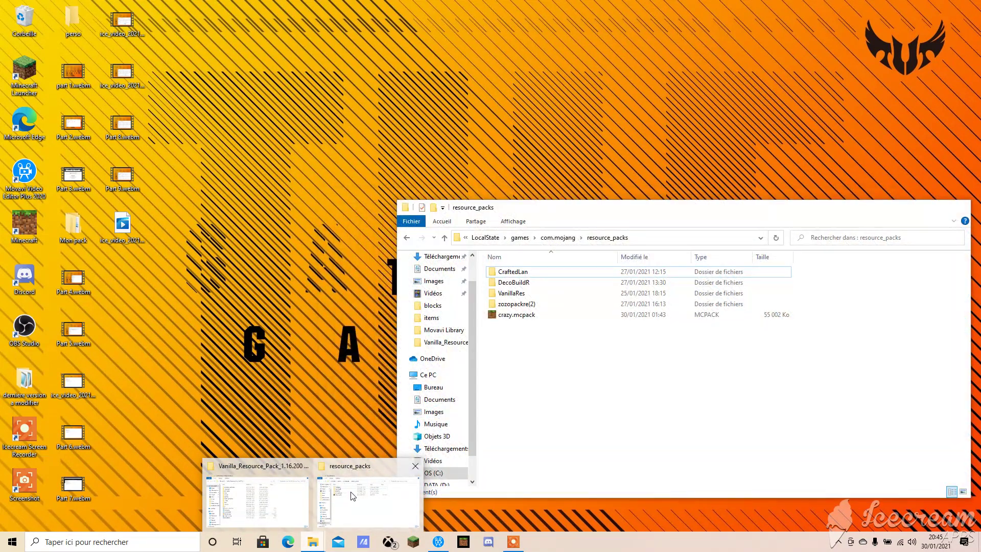
{"action": "left_click", "coordinate": [352, 496]}
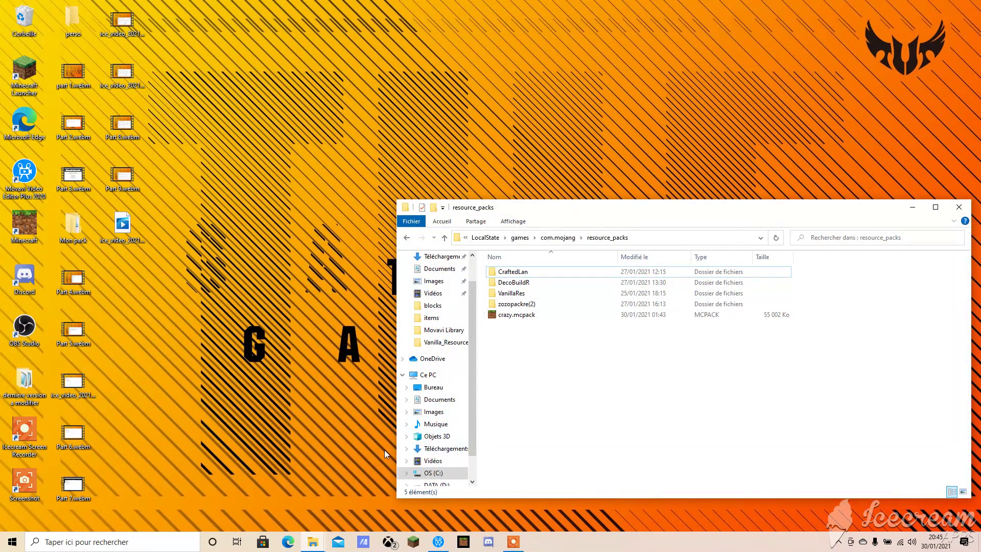
{"action": "left_click", "coordinate": [313, 541]}
{"action": "left_click", "coordinate": [293, 488]}
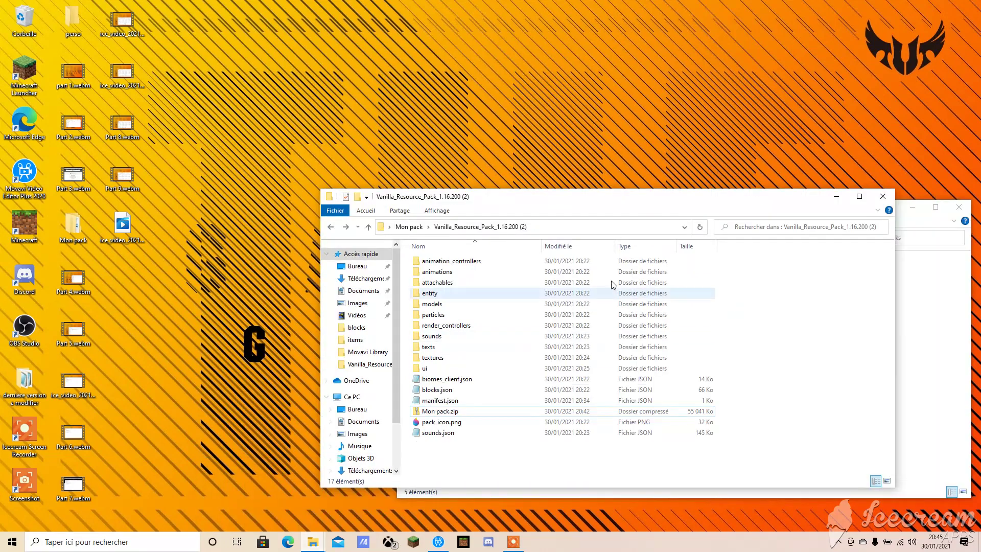
{"action": "left_click_drag", "start_coordinate": [672, 197], "coordinate": [350, 128]}
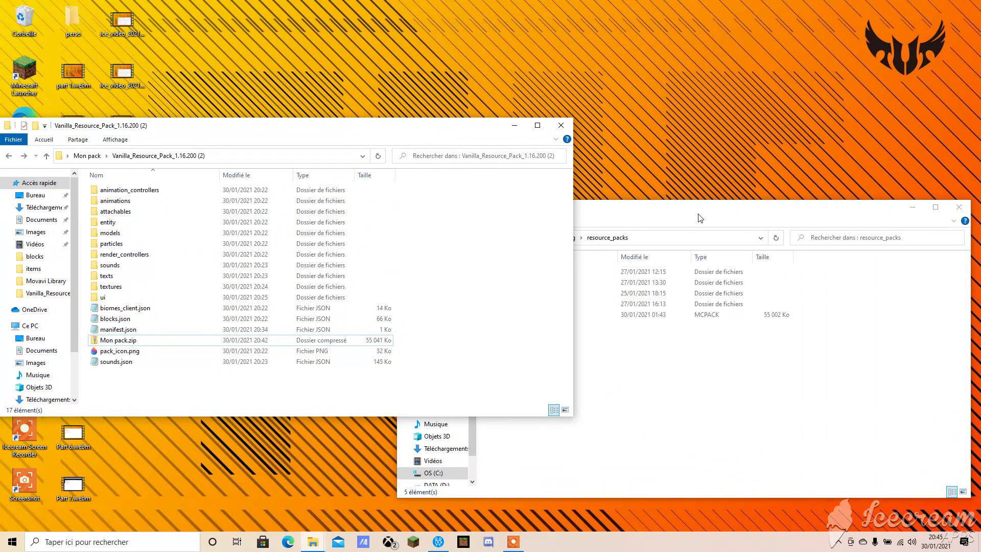
{"action": "left_click", "coordinate": [698, 217]}
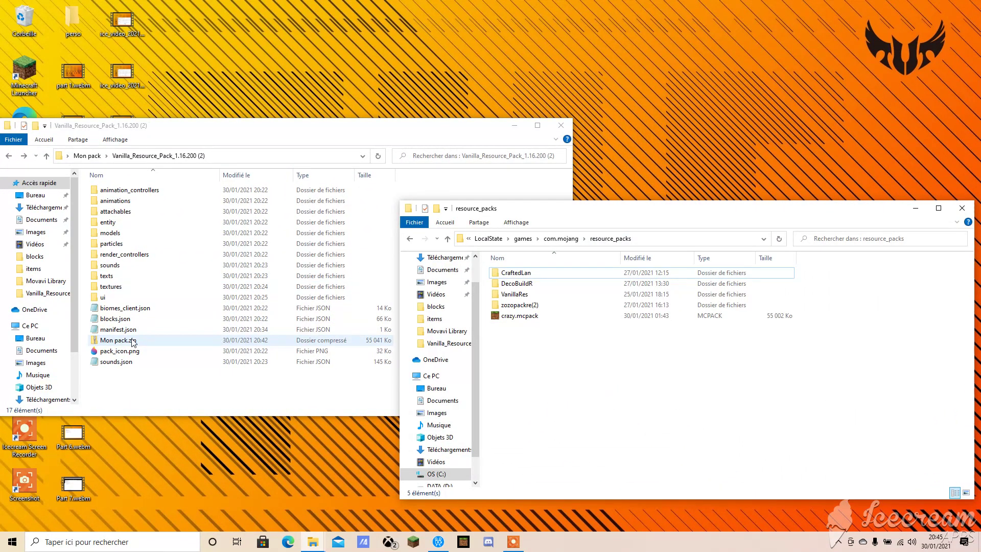
{"action": "left_click_drag", "start_coordinate": [137, 343], "coordinate": [556, 379]}
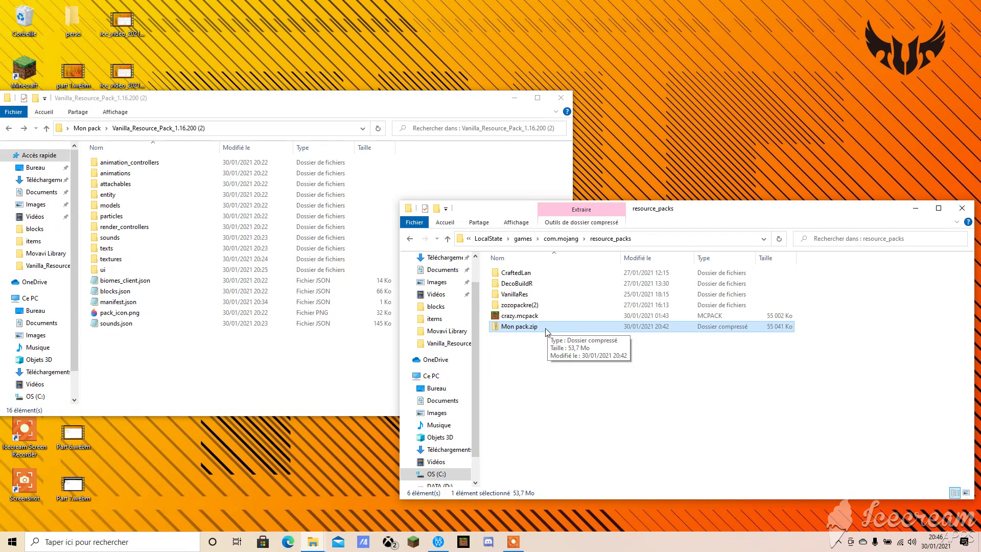
Change the archive's extension in resource_packs so the file is named Mon pack.mcpack, accepting the extension change
{"action": "double_click", "coordinate": [545, 327]}
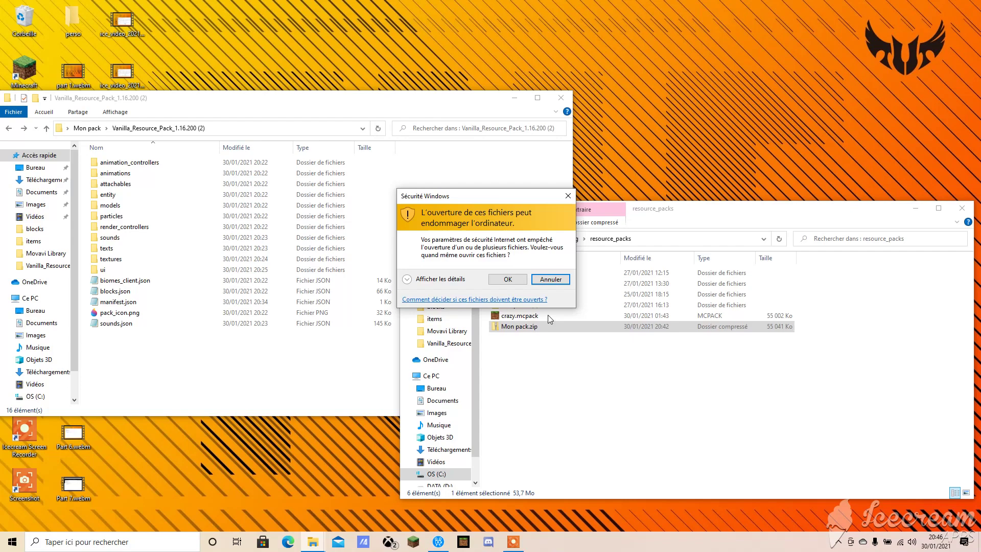
{"action": "left_click", "coordinate": [508, 280]}
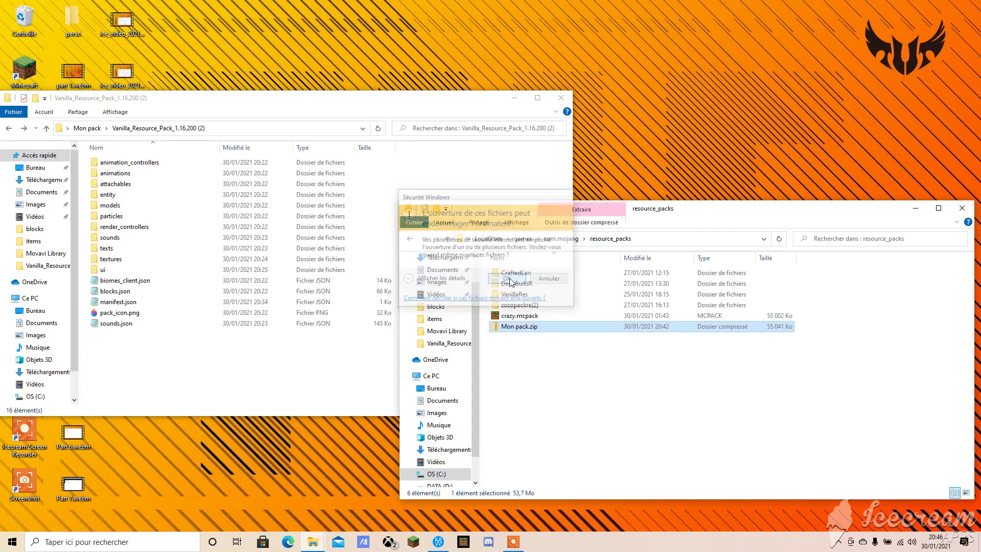
{"action": "right_click", "coordinate": [542, 326]}
{"action": "left_click", "coordinate": [581, 303]}
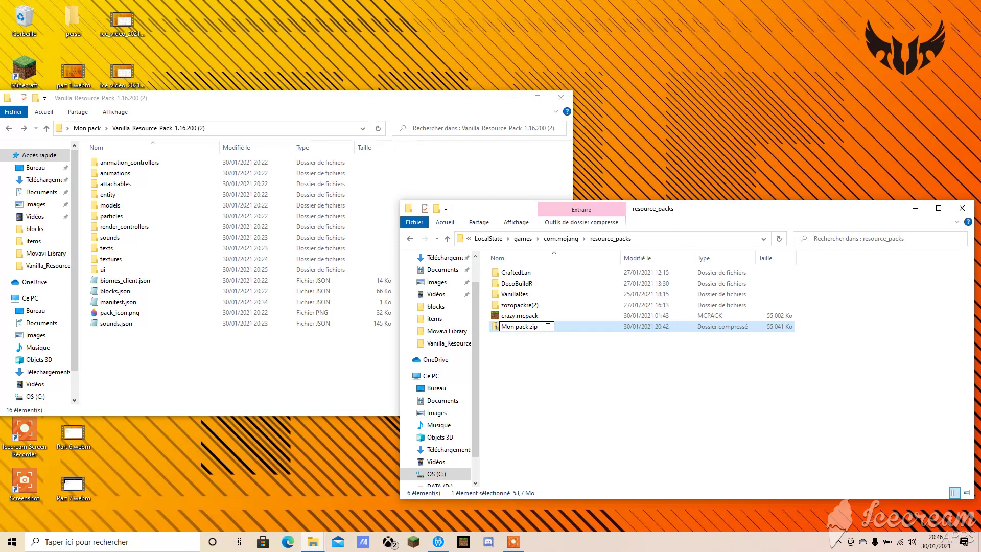
{"action": "key", "text": "BackSpace"}
{"action": "type", "text": "mcpack"}
{"action": "left_click", "coordinate": [575, 365]}
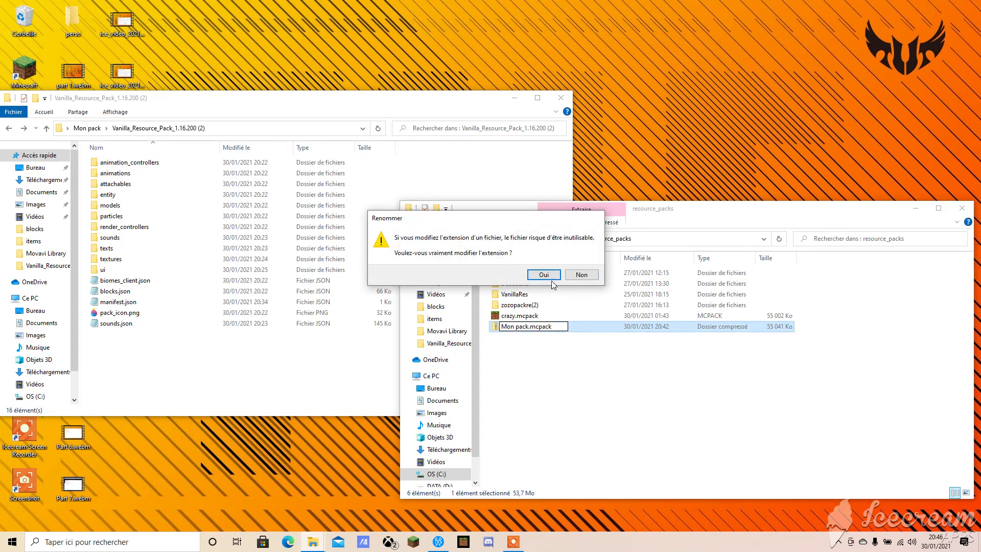
{"action": "left_click", "coordinate": [544, 275]}
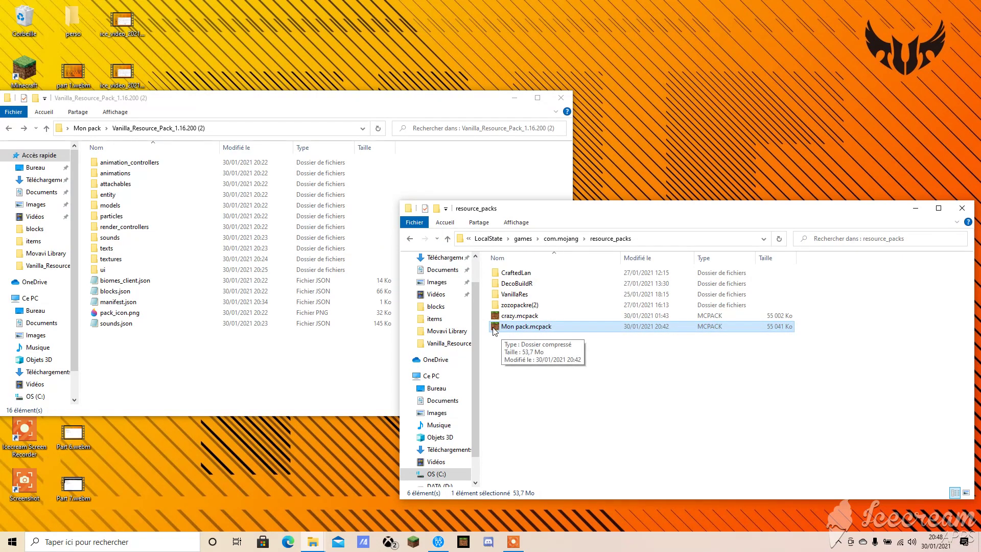
Switch to Minecraft, start creating a new world and show its resource pack settings
{"action": "left_click", "coordinate": [465, 544]}
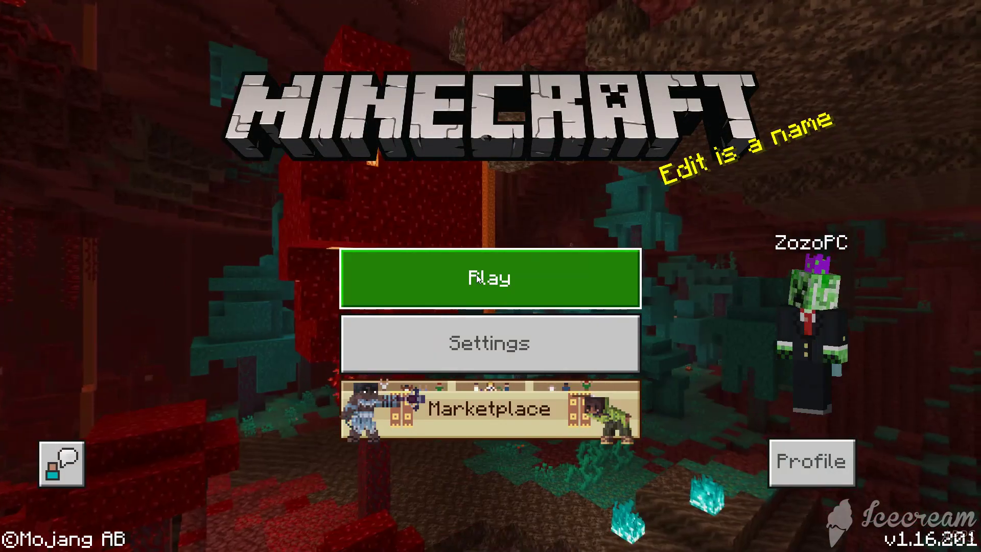
{"action": "left_click", "coordinate": [493, 273]}
{"action": "left_click", "coordinate": [409, 137]}
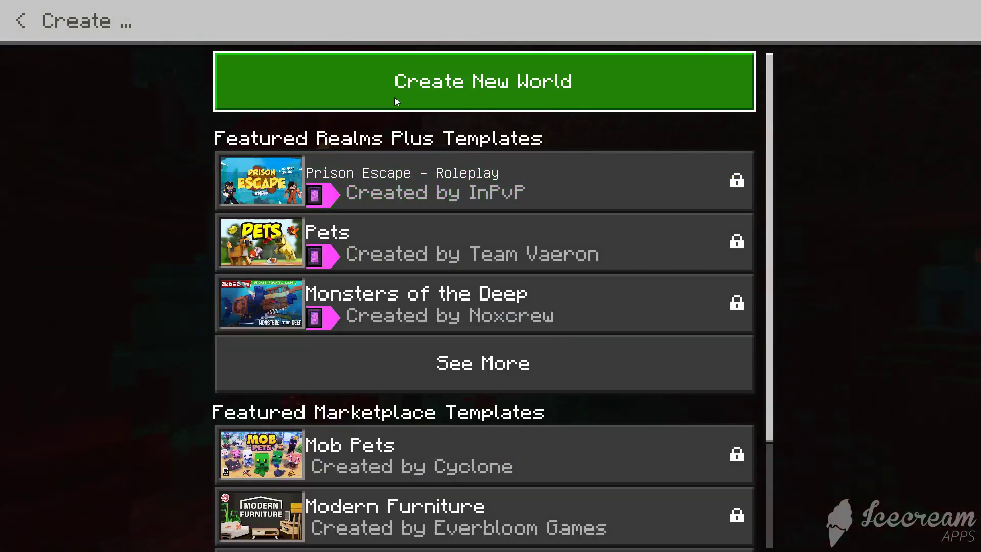
{"action": "left_click", "coordinate": [395, 100]}
{"action": "scroll", "coordinate": [273, 388], "scroll_direction": "down", "scroll_amount": 1}
{"action": "left_click", "coordinate": [163, 457]}
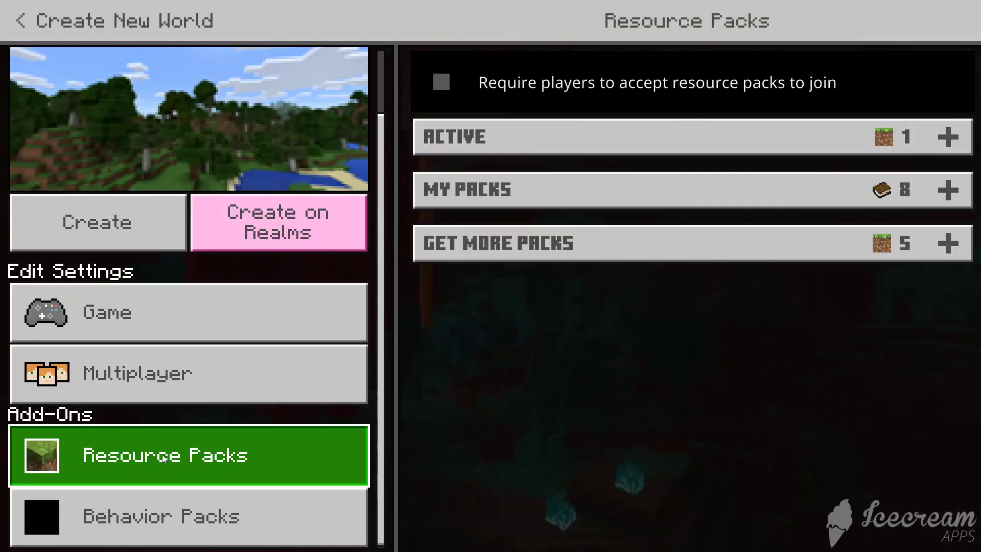
Activate Mon pack from the player's own packs for the new world
{"action": "left_click", "coordinate": [756, 202]}
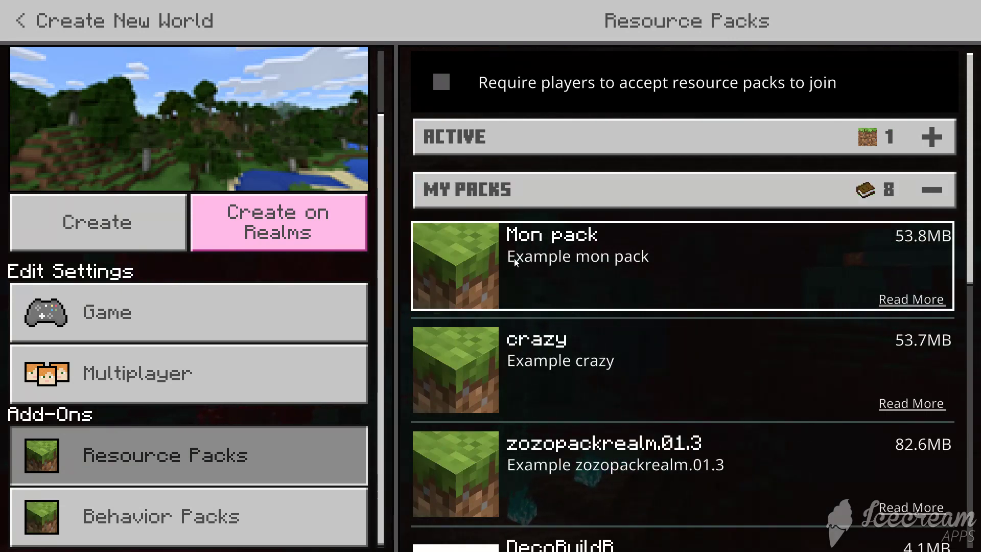
{"action": "left_click", "coordinate": [588, 258]}
{"action": "left_click", "coordinate": [592, 342]}
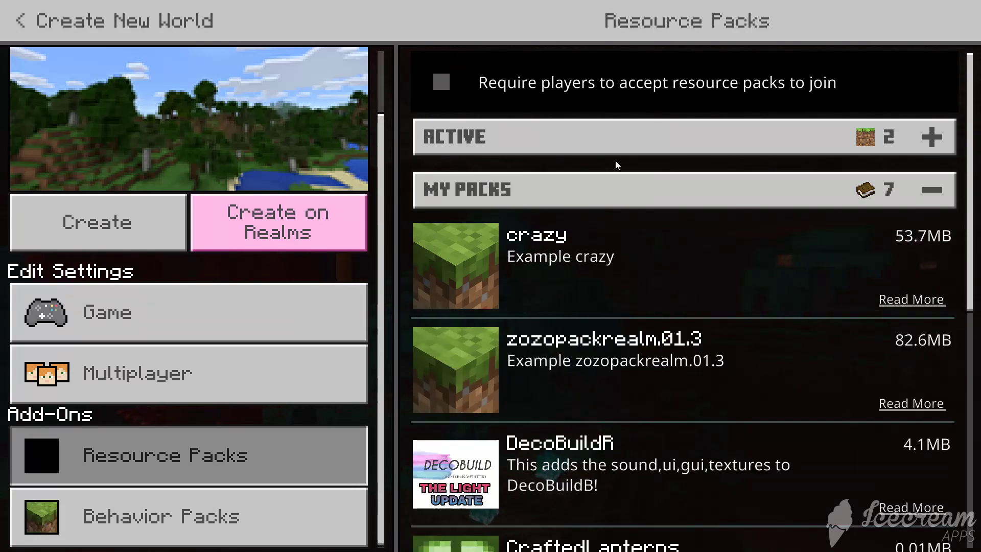
Require players to accept resource packs to join, check the active packs and create the world
{"action": "left_click", "coordinate": [464, 83]}
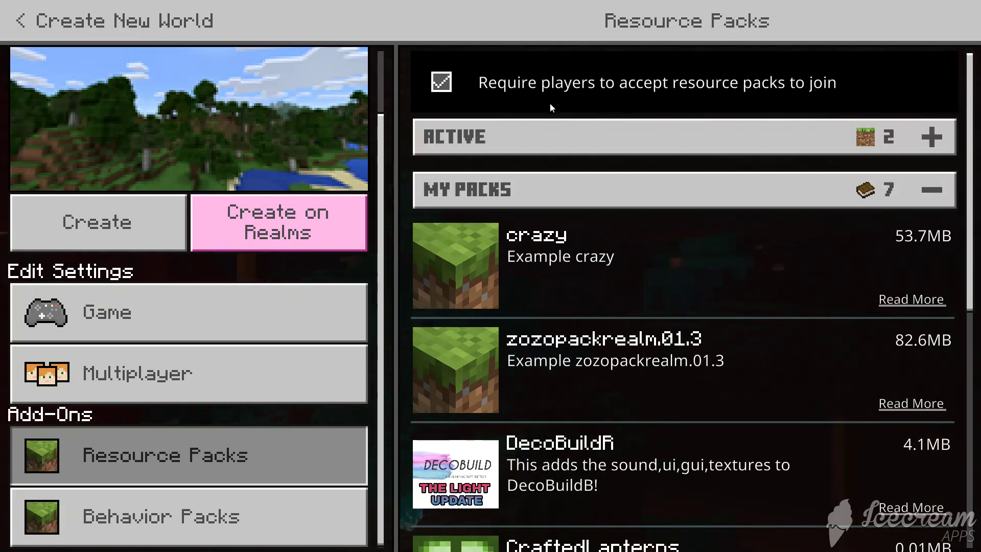
{"action": "left_click", "coordinate": [657, 131]}
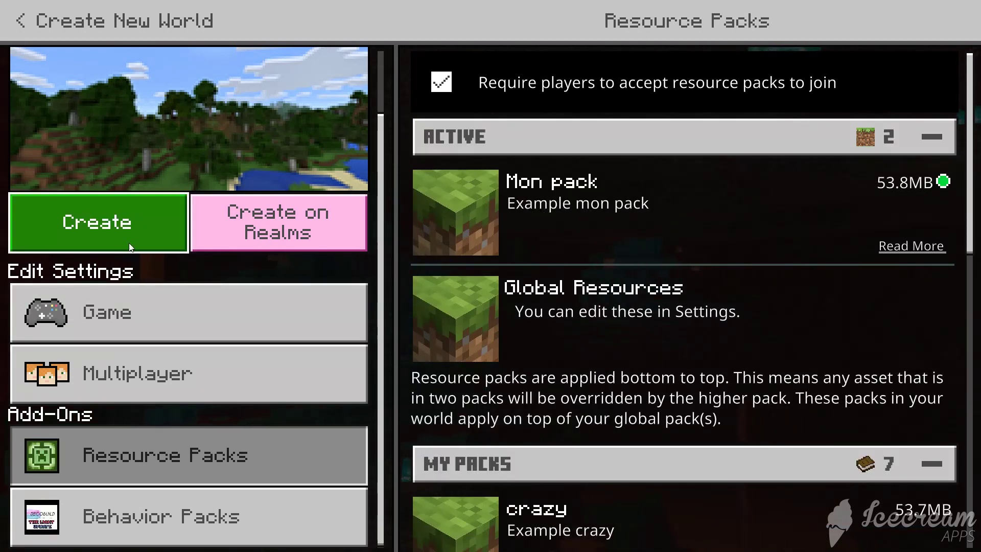
{"action": "left_click", "coordinate": [97, 222]}
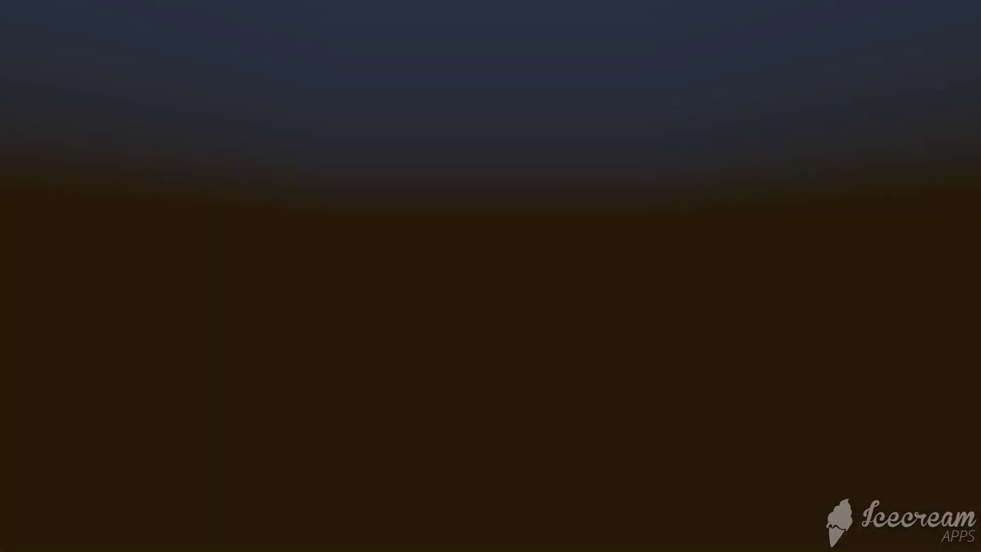
Activate cheats in the world's game settings and return to the game
{"action": "scroll", "coordinate": [490, 275], "scroll_direction": "down", "scroll_amount": 1}
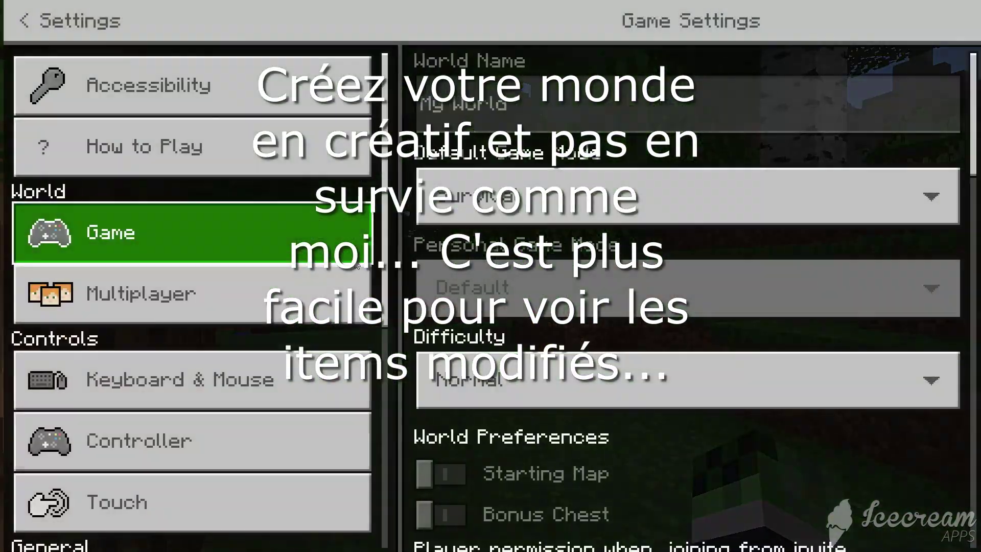
{"action": "scroll", "coordinate": [553, 391], "scroll_direction": "down", "scroll_amount": 15}
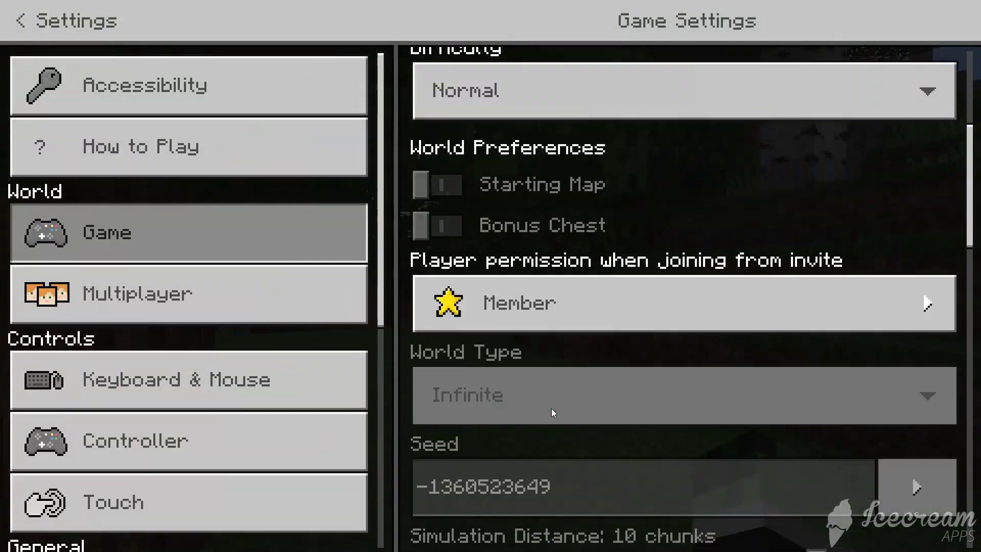
{"action": "scroll", "coordinate": [537, 447], "scroll_direction": "down", "scroll_amount": 8}
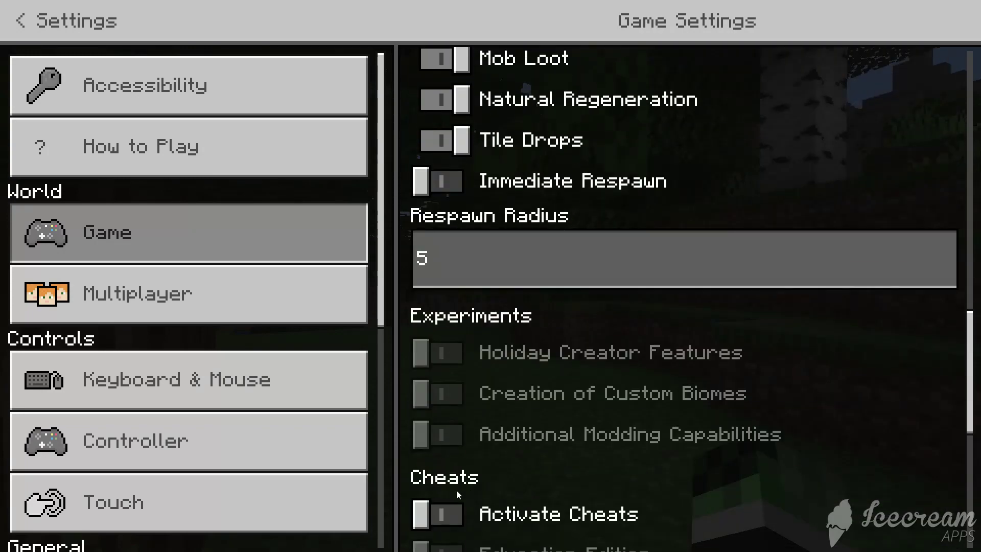
{"action": "left_click", "coordinate": [449, 510]}
{"action": "left_click", "coordinate": [482, 340]}
{"action": "scroll", "coordinate": [456, 512], "scroll_direction": "down", "scroll_amount": 8}
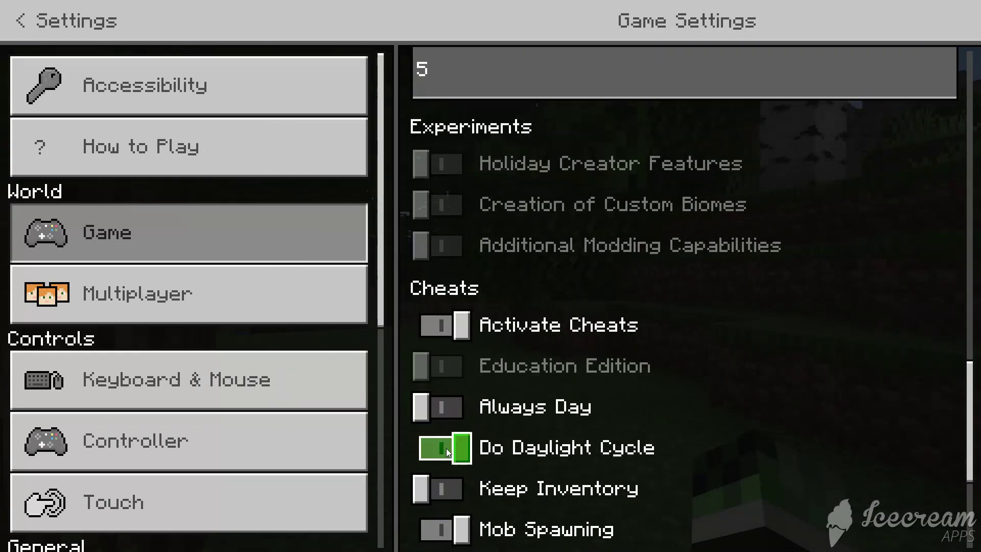
{"action": "key", "text": "Escape"}
{"action": "key", "text": "Escape"}
Open the in-game chat for entering a command
{"action": "key", "text": "t"}
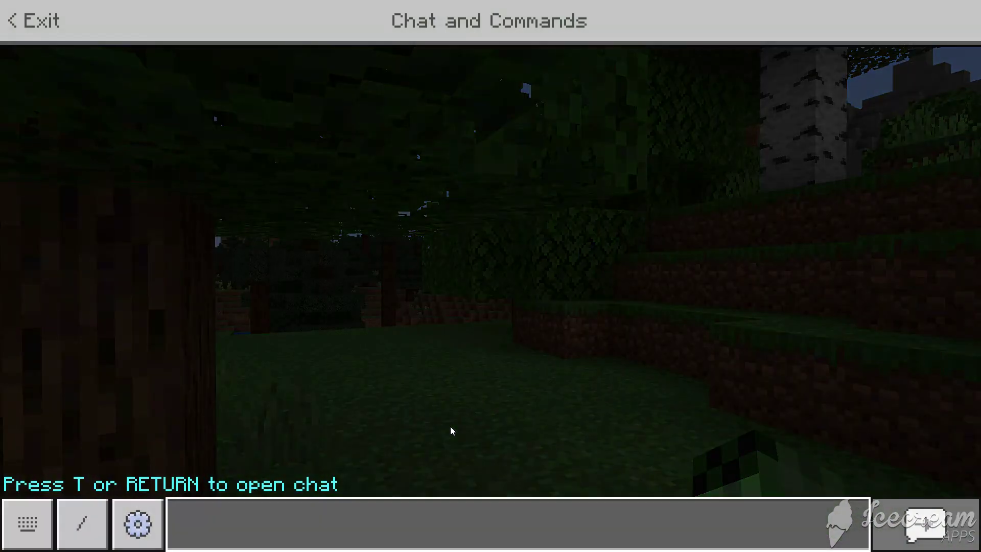